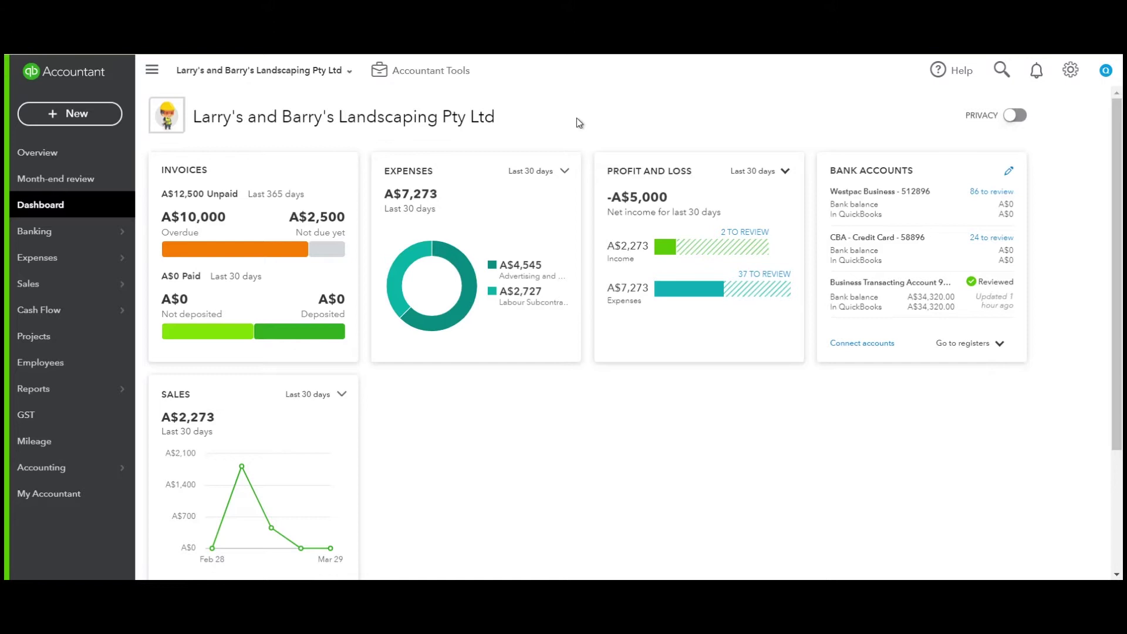
Check report defaults and reconciliation status in Report Tools, then go to the client's GST page.
click(445, 78)
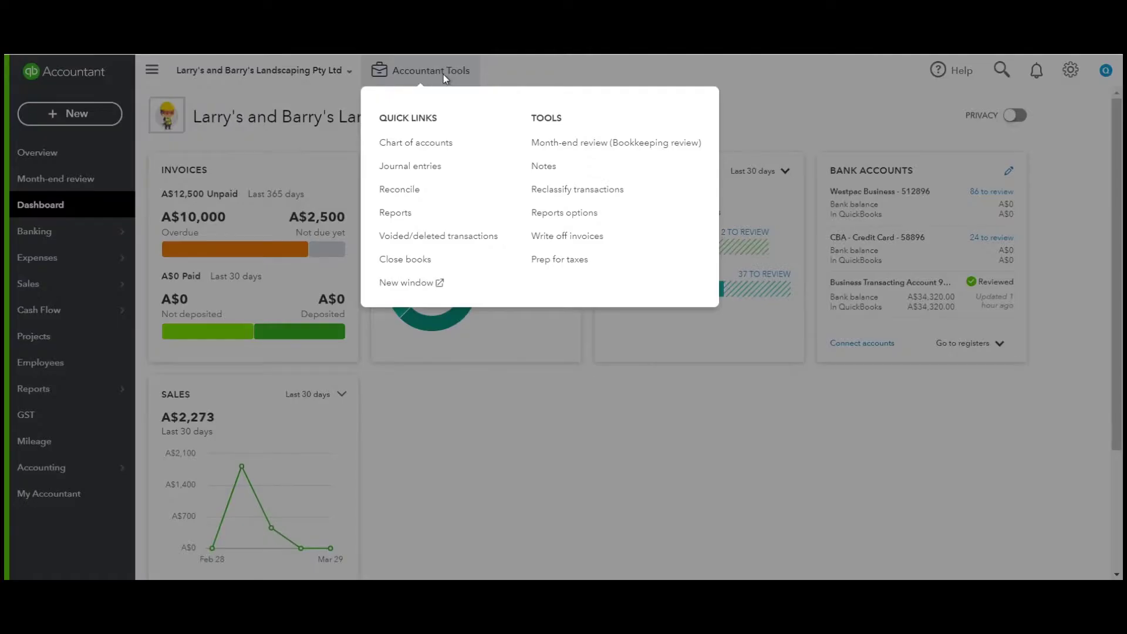
click(548, 218)
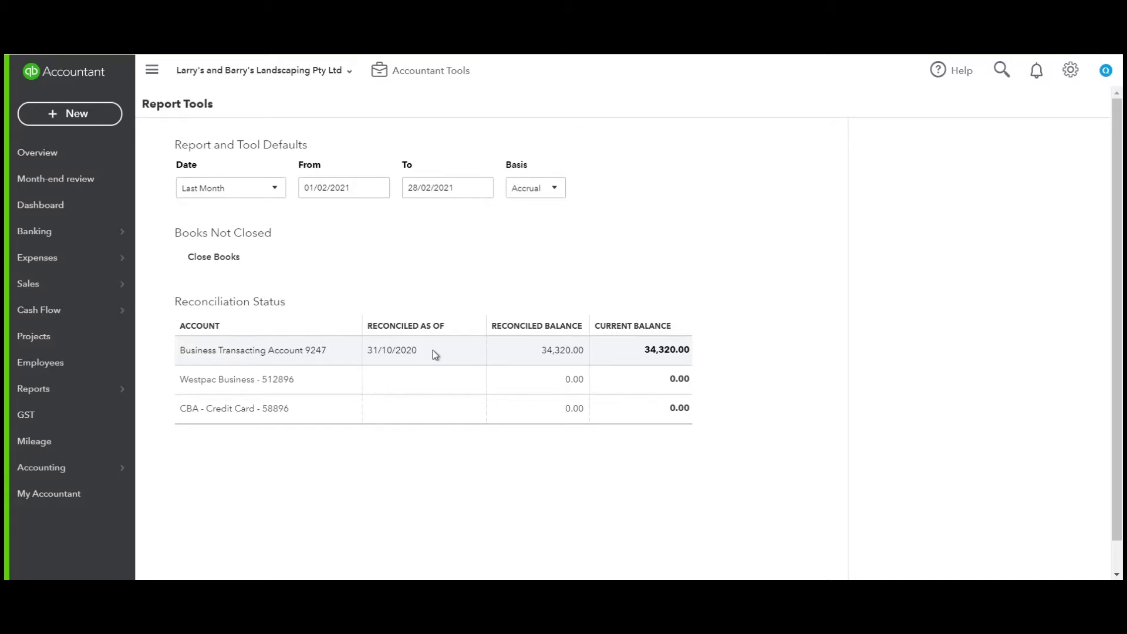
click(51, 420)
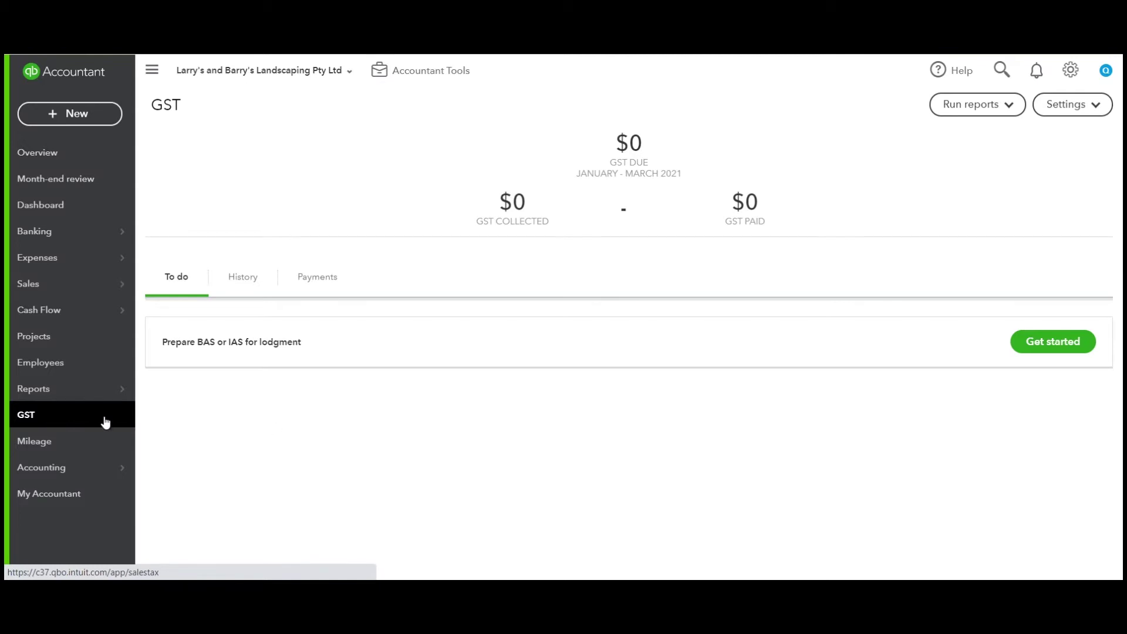
click(1009, 107)
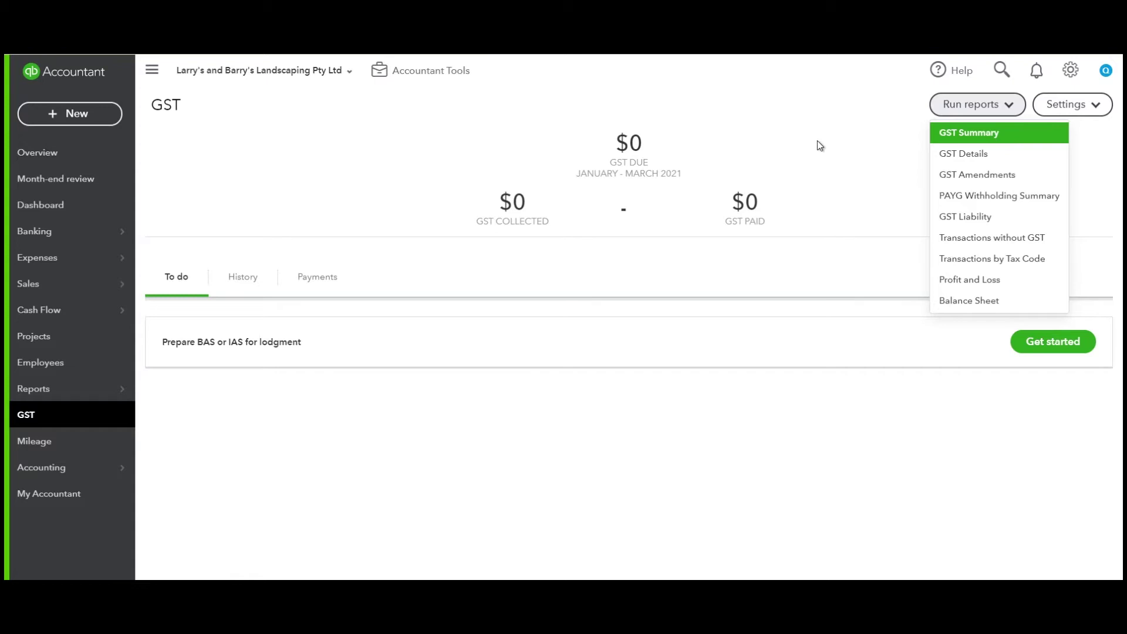
click(794, 145)
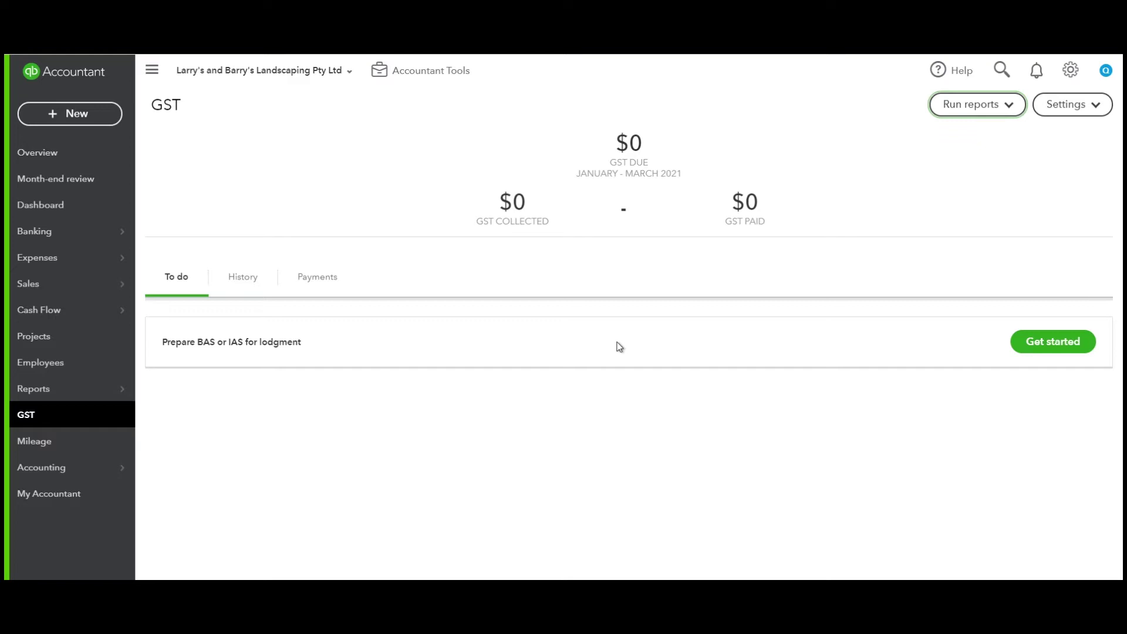
click(242, 281)
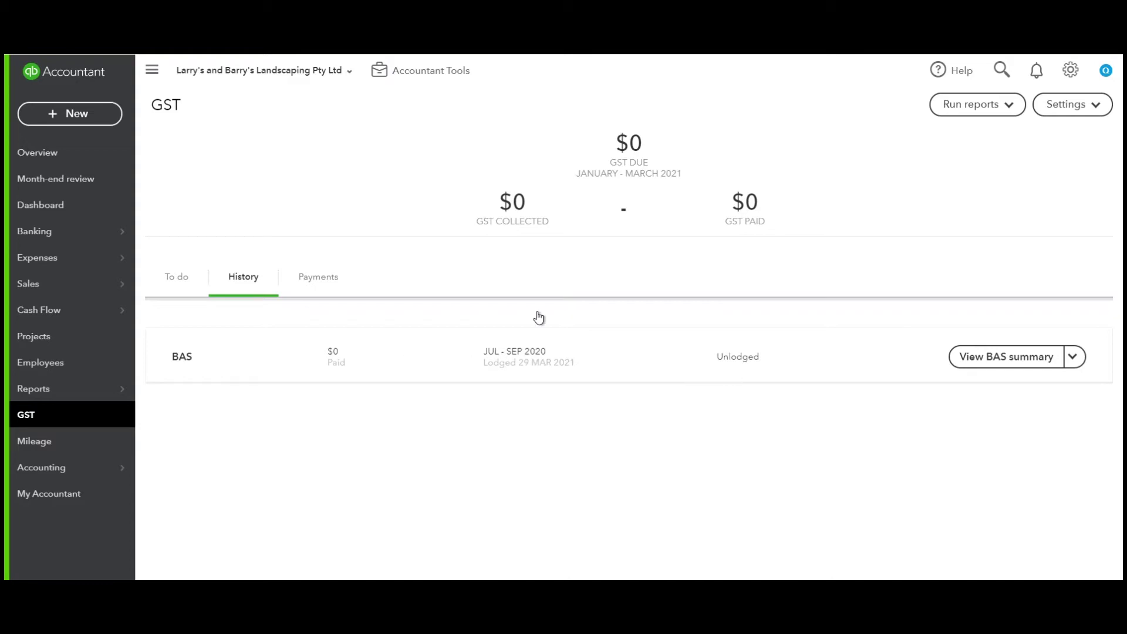
click(322, 285)
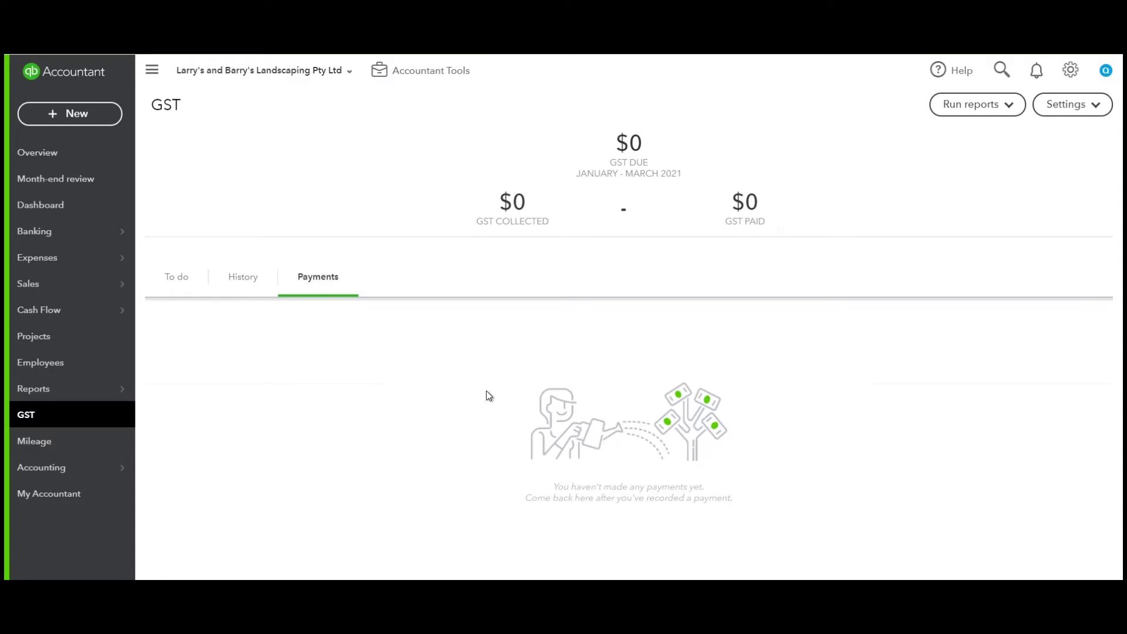
click(179, 283)
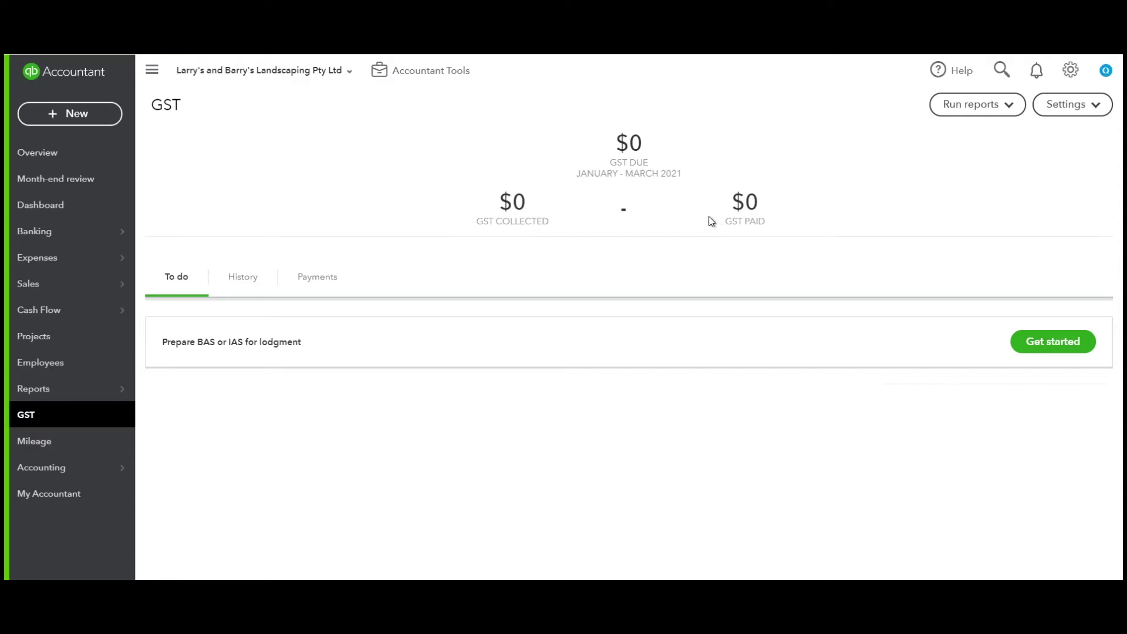
Start preparing the BAS for the period 1 July 2020 to 30 September 2020.
click(1038, 343)
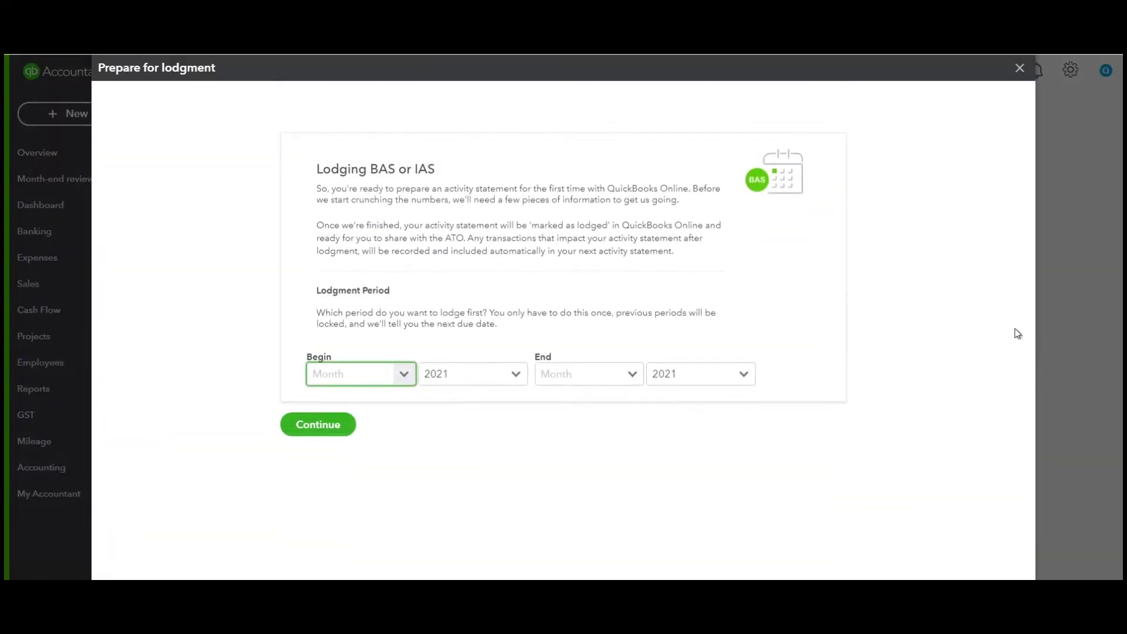
click(405, 376)
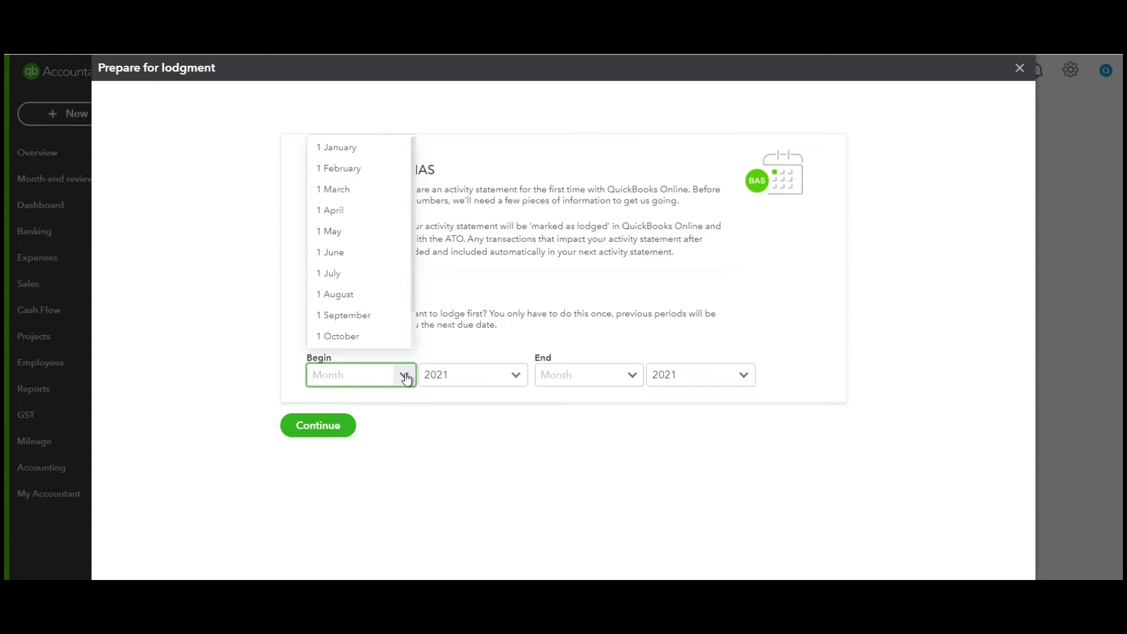
scroll(372, 293, down, 1)
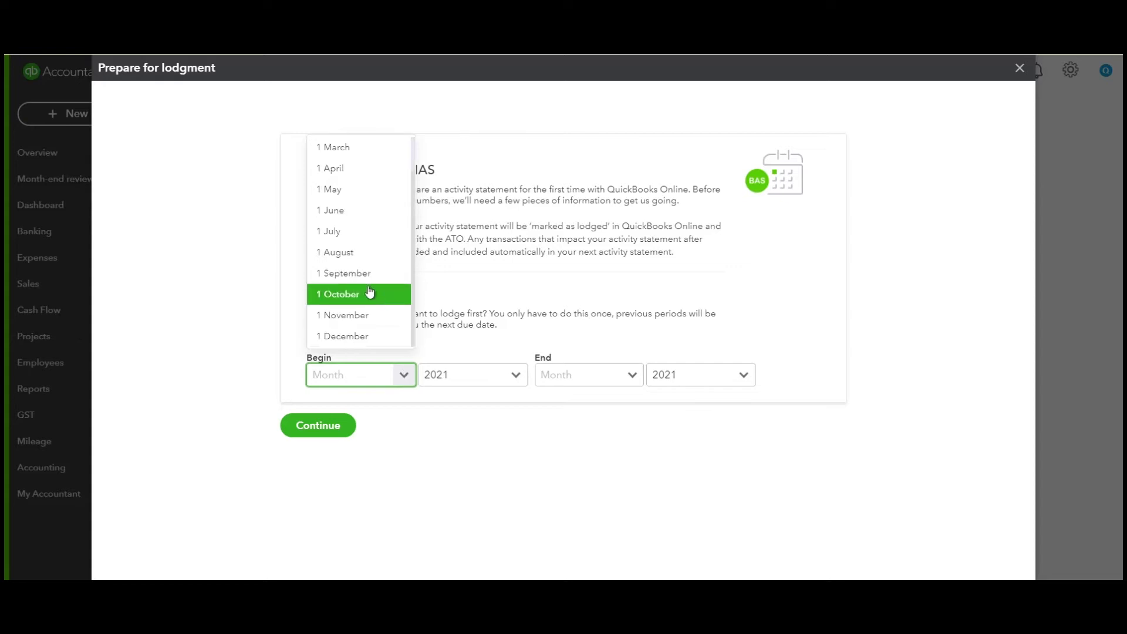
click(351, 237)
click(515, 374)
click(514, 423)
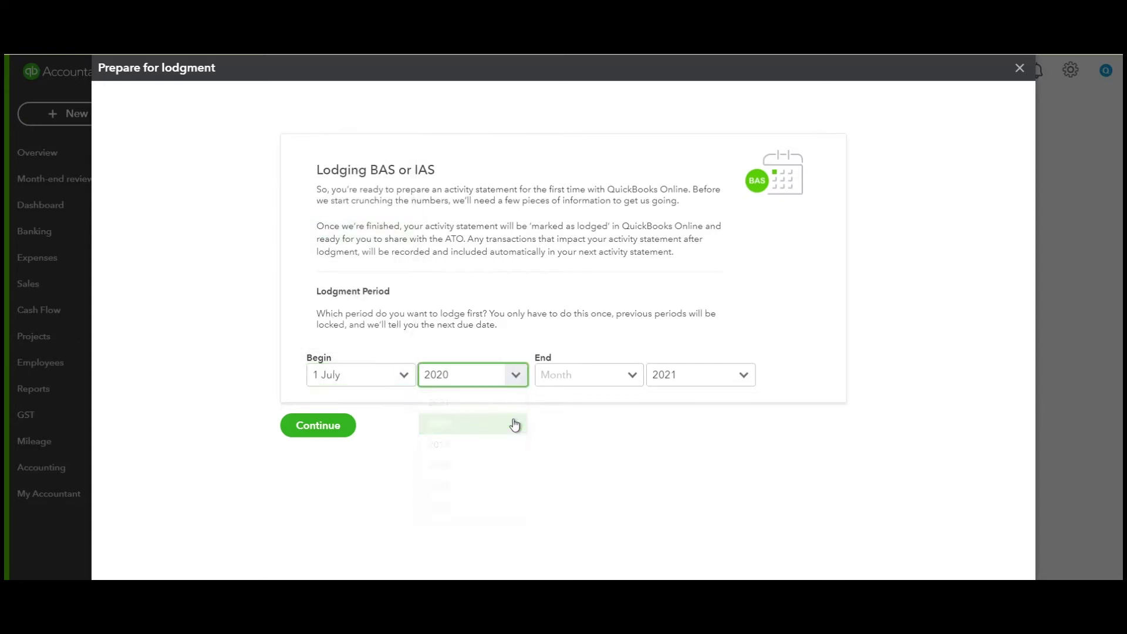
click(631, 375)
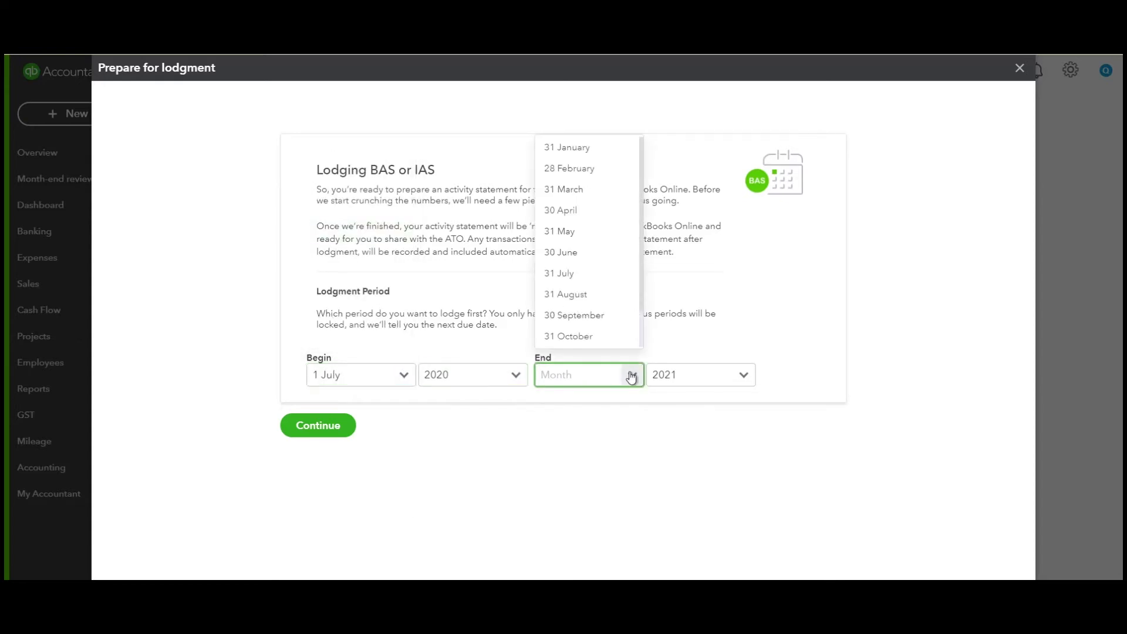
click(579, 318)
click(742, 375)
click(693, 429)
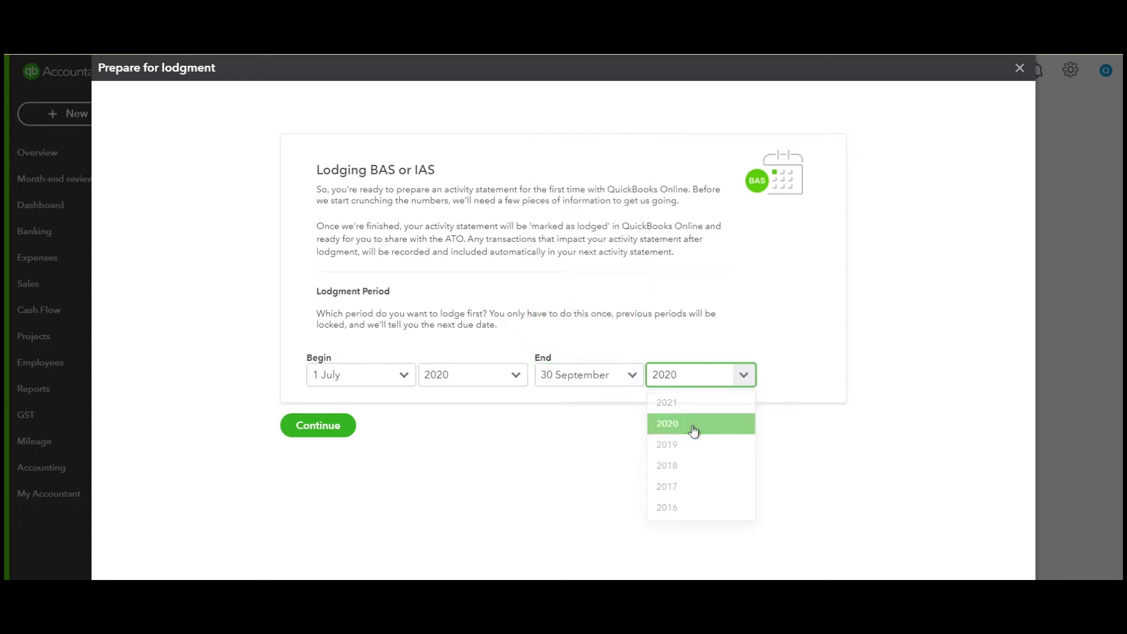
Continue into the Jul–Sep 2020 BAS and accept the $588 GST due figures.
click(316, 433)
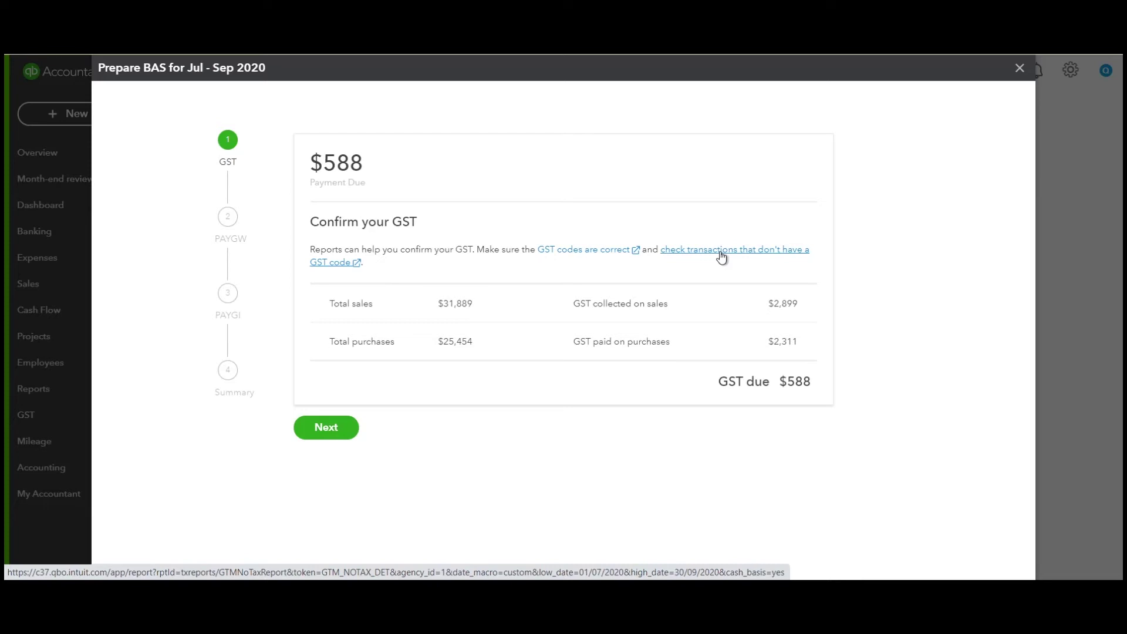
click(346, 428)
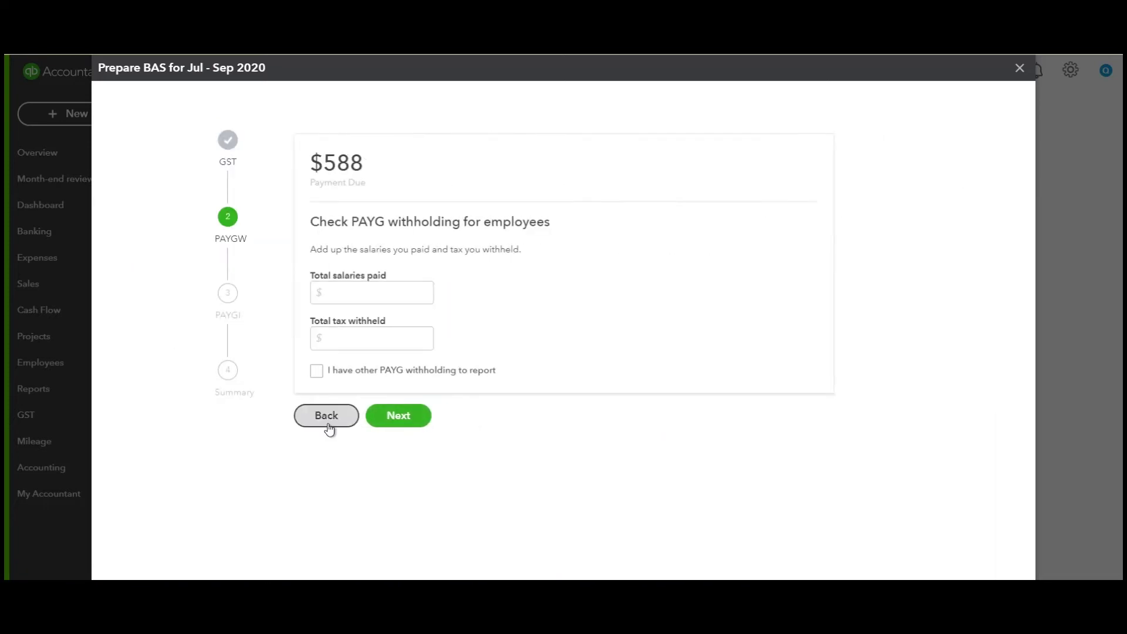
Enter 0 for total salaries paid and 0 for total tax withheld.
click(353, 293)
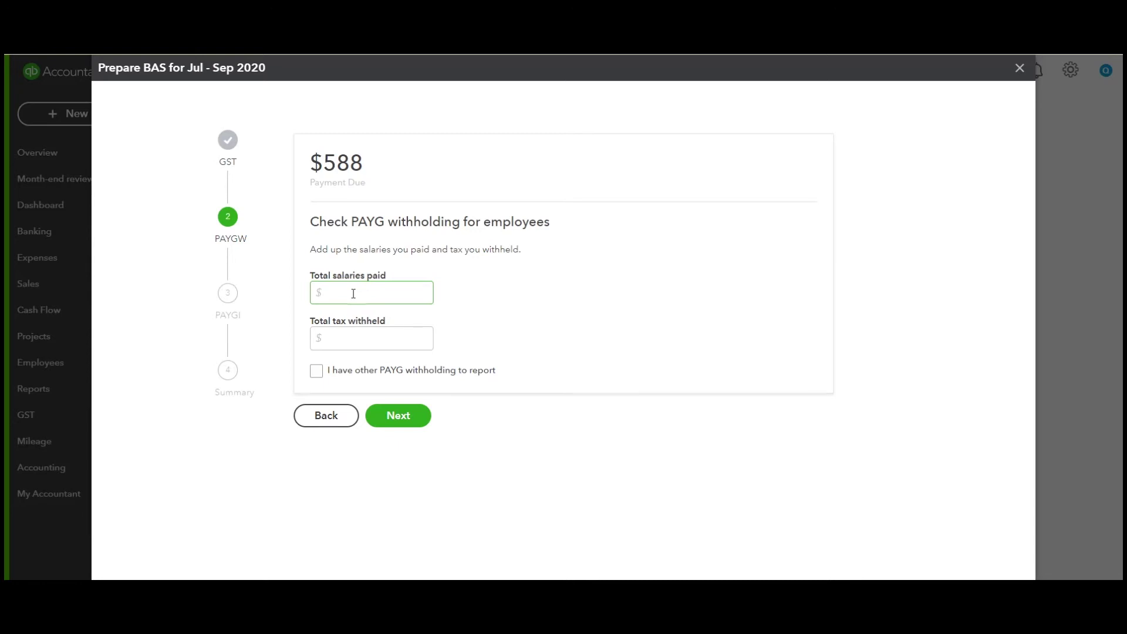
click(356, 290)
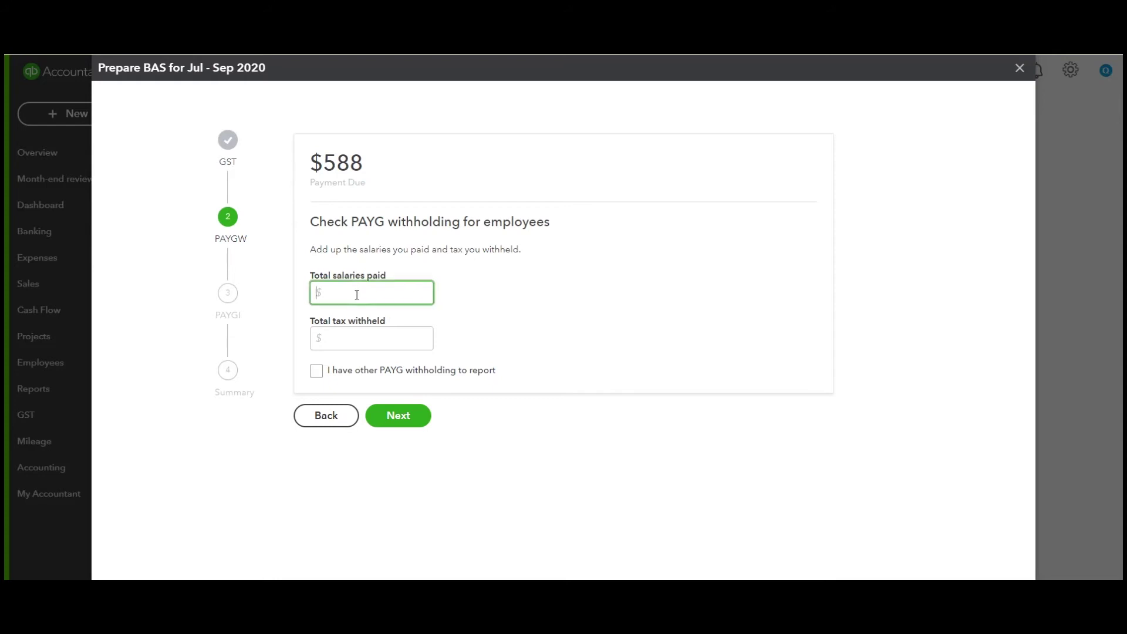
click(349, 339)
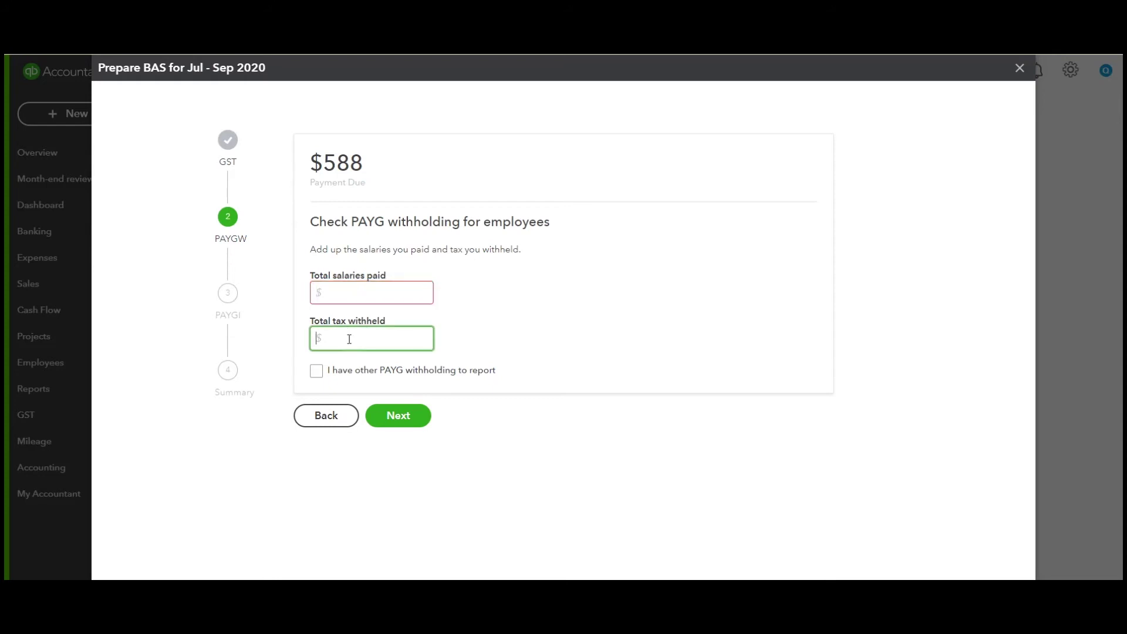
click(345, 296)
text(0)
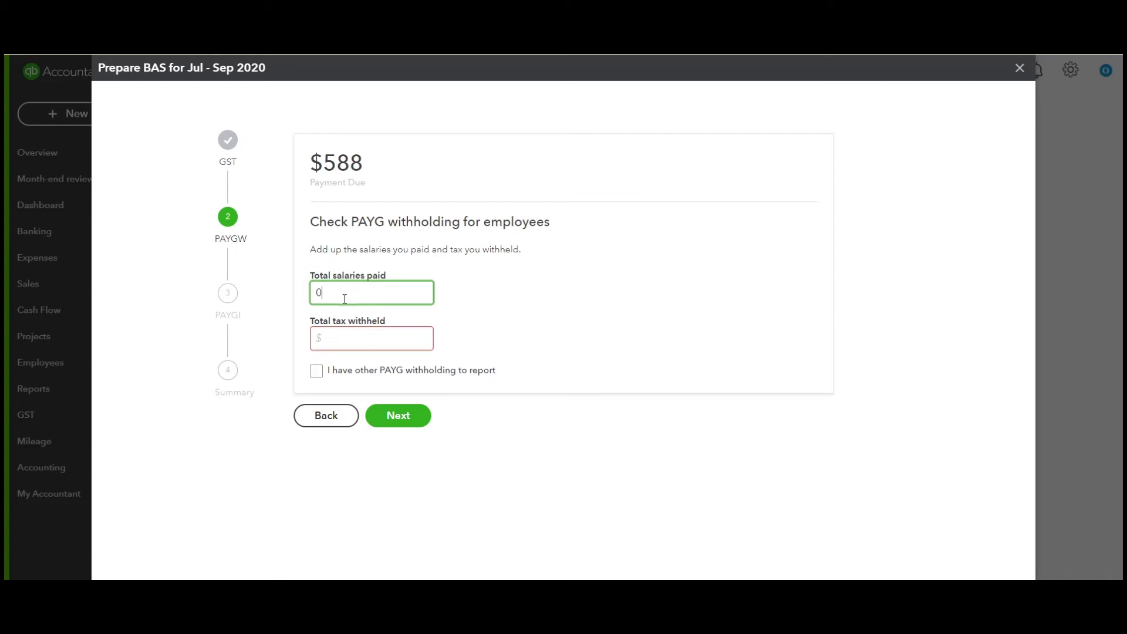
click(340, 339)
text(0)
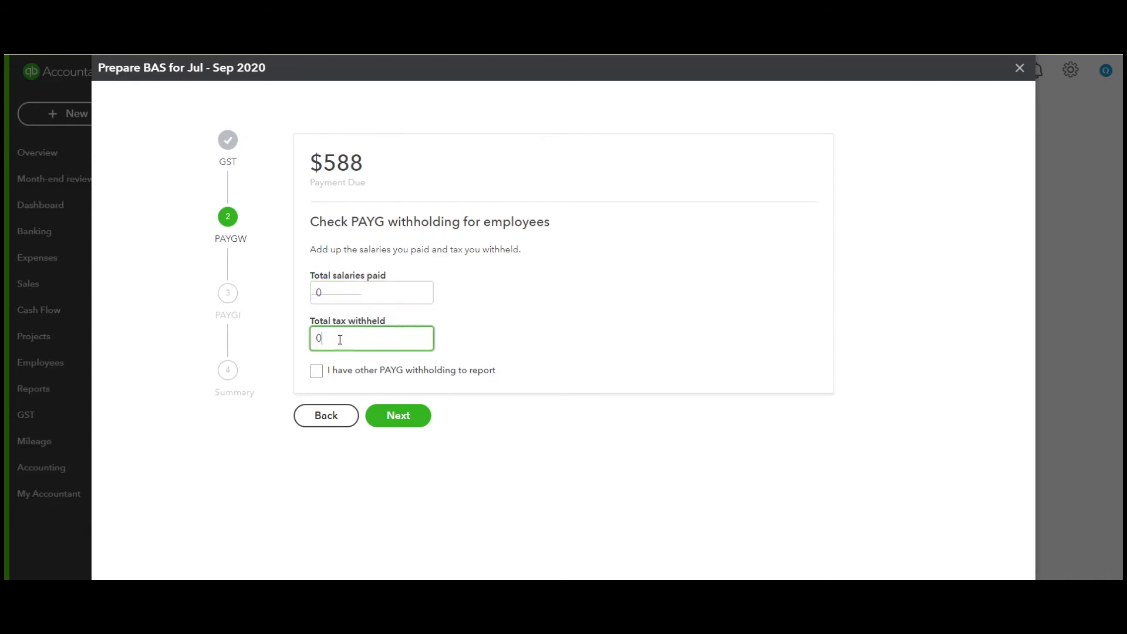
Pass the PAYG income tax instalment step without an amount to reach the BAS summary.
click(395, 414)
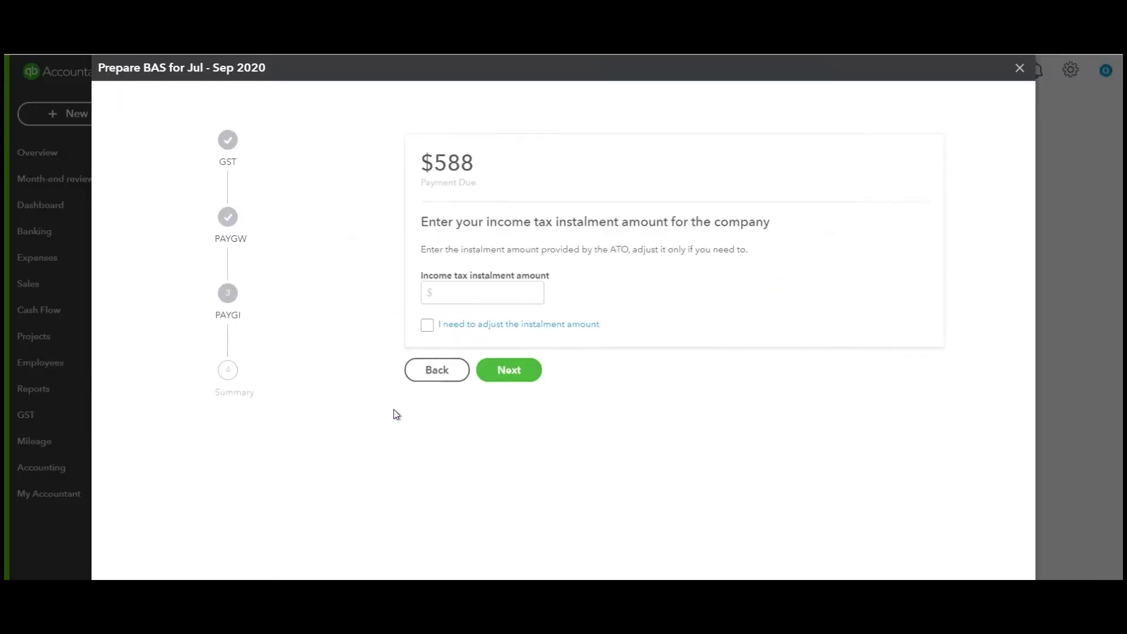
click(351, 294)
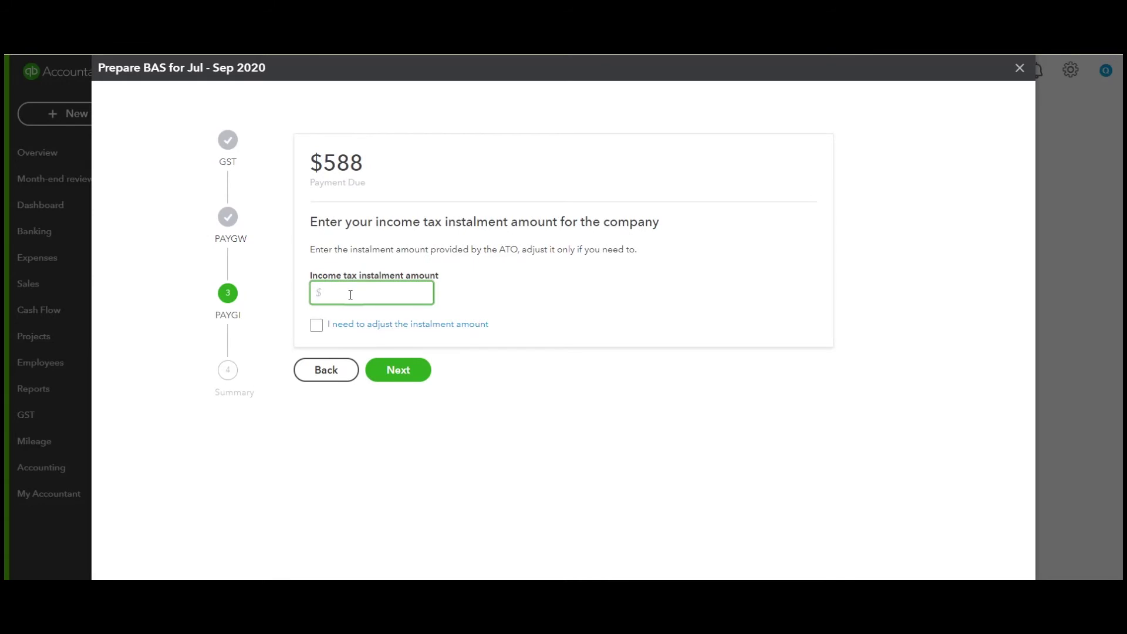
click(403, 372)
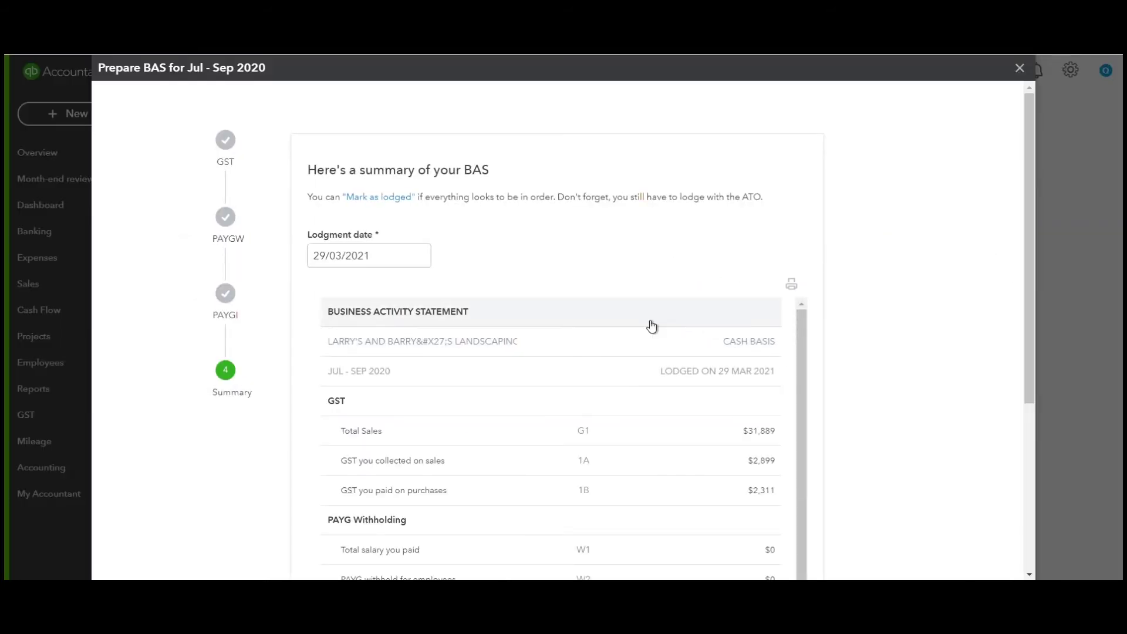
scroll(681, 437, down, 1)
scroll(681, 440, down, 3)
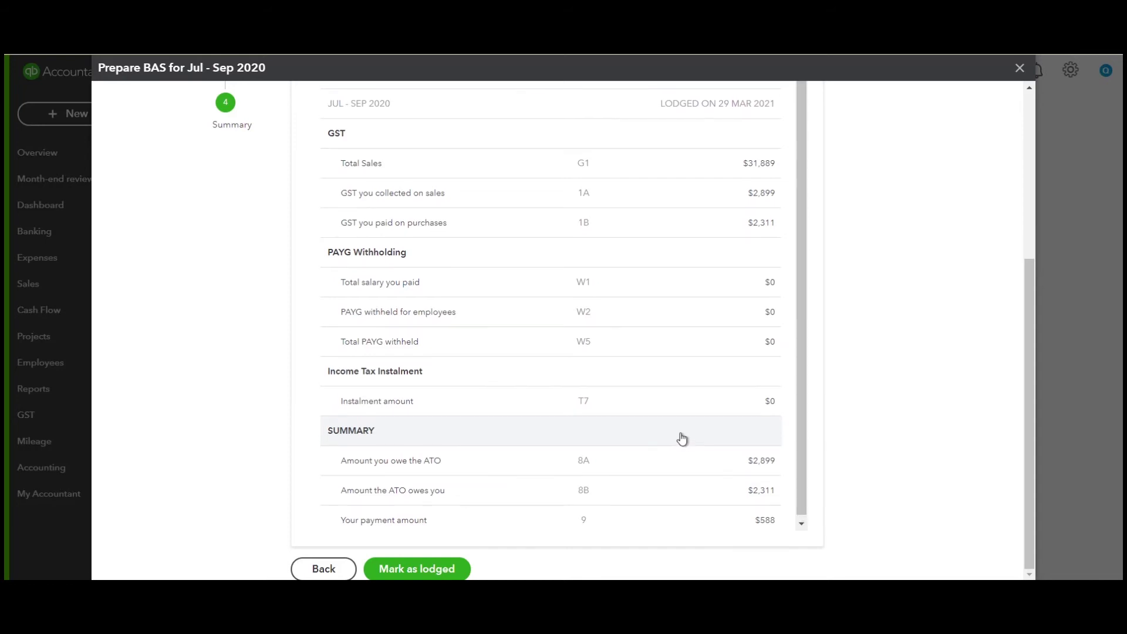
scroll(681, 438, up, 3)
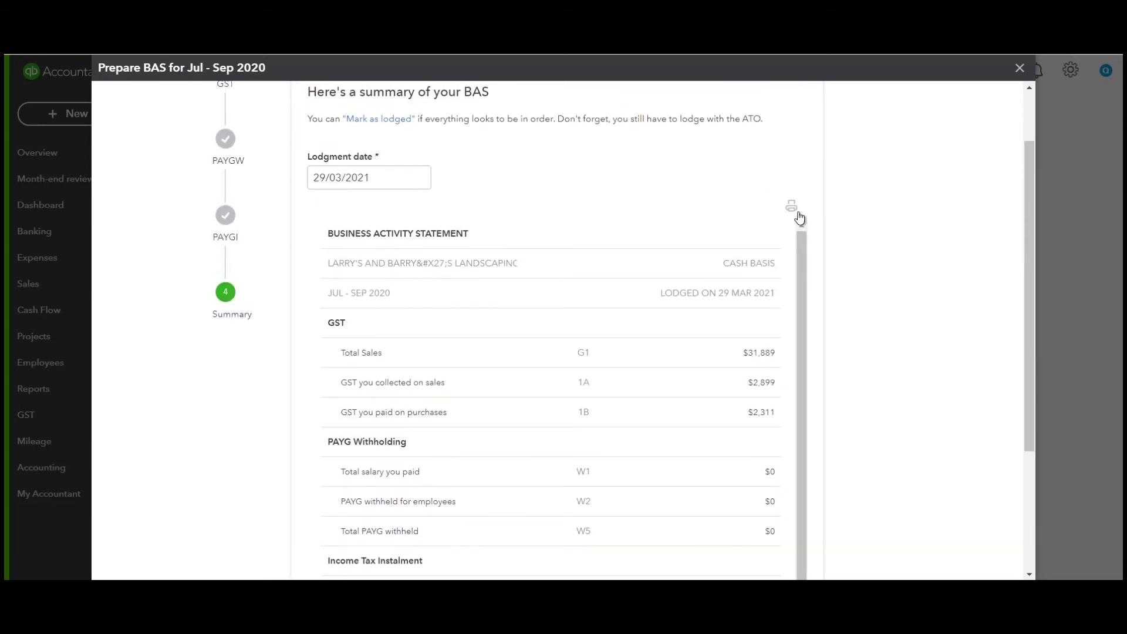
click(798, 214)
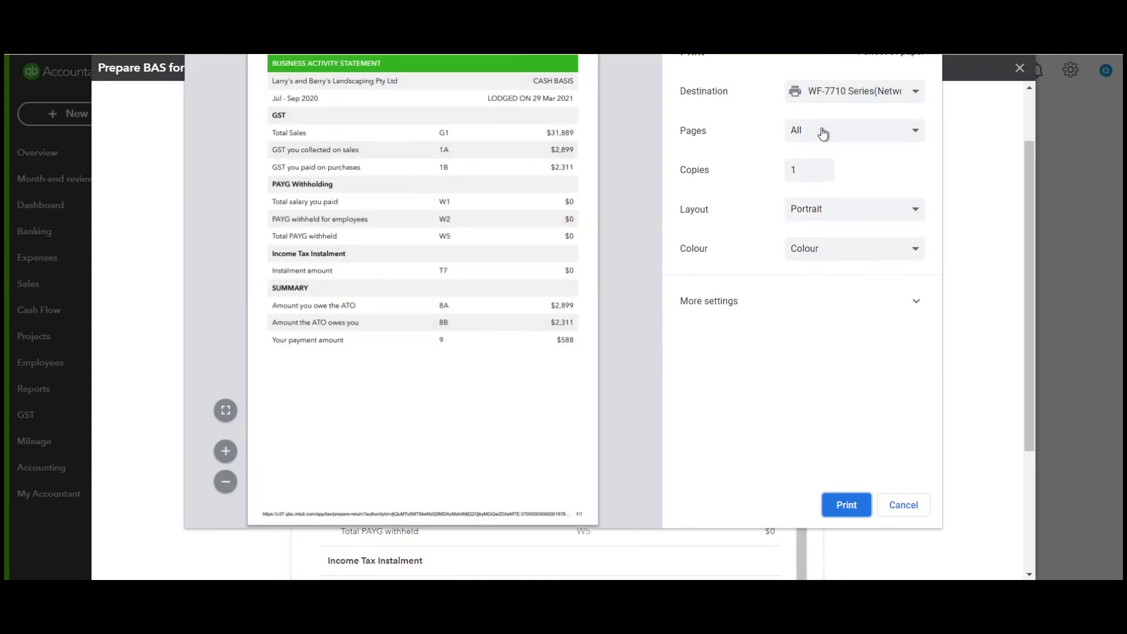
click(835, 90)
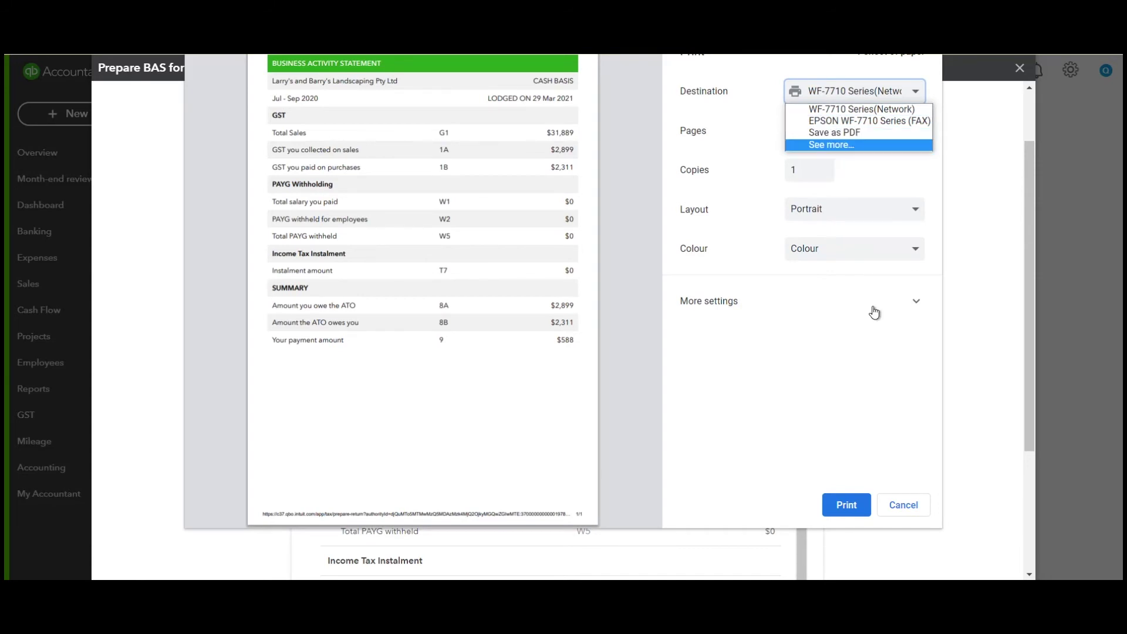
click(898, 506)
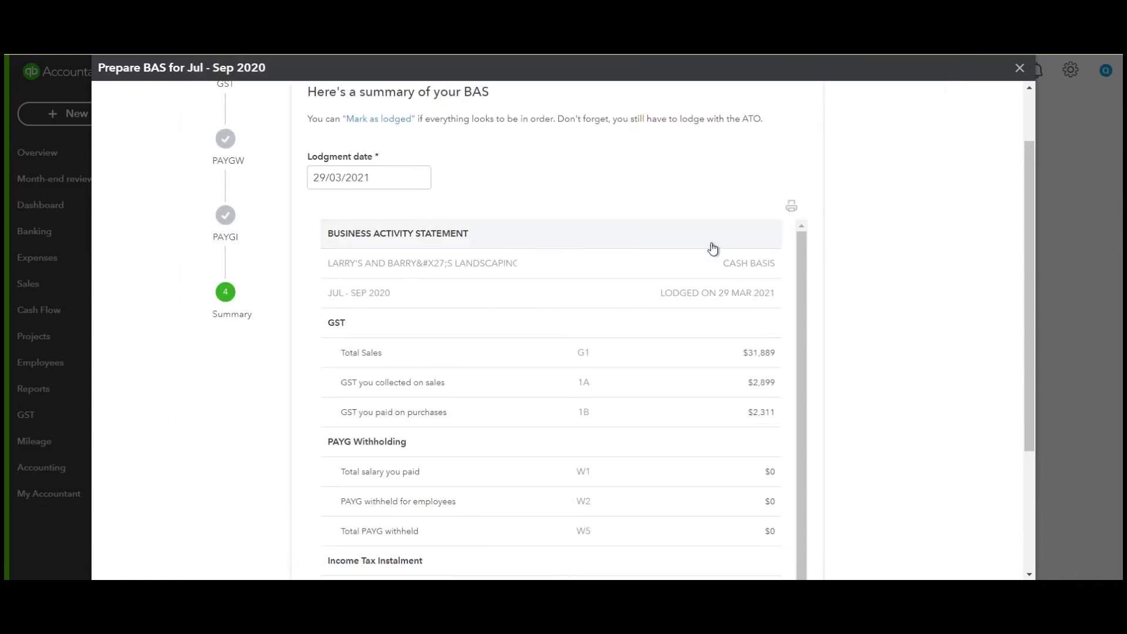
At the bottom of the BAS summary, mark the $588 Jul–Sep 2020 BAS as lodged.
scroll(651, 411, down, 2)
scroll(644, 452, down, 2)
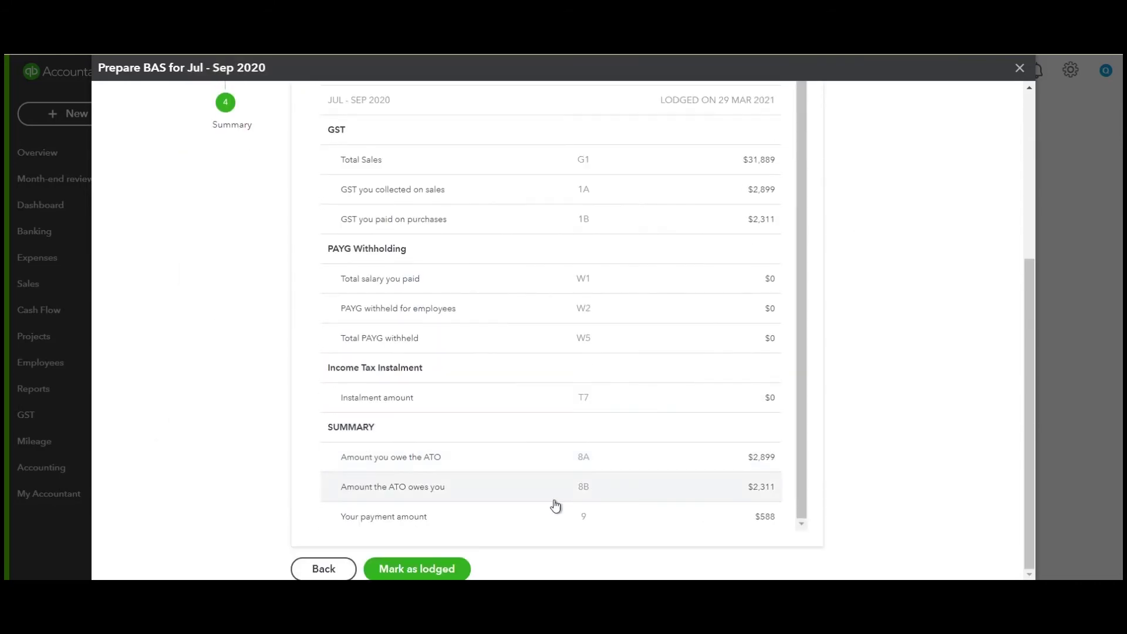
click(425, 566)
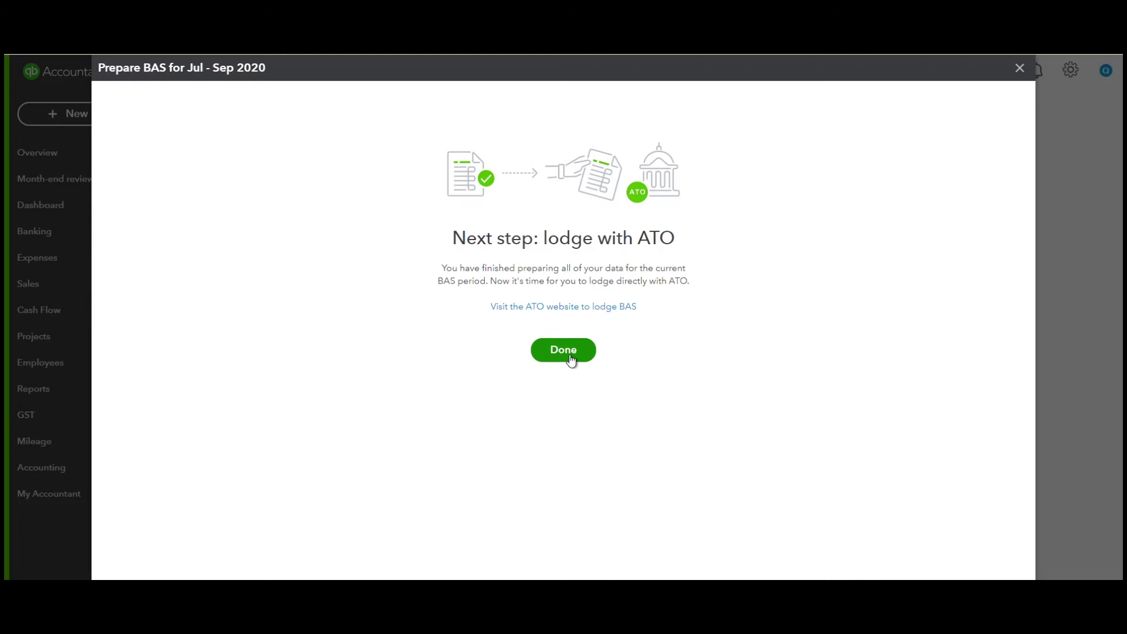
Finish the Prepare BAS flow with Done to return to the GST overview.
click(563, 350)
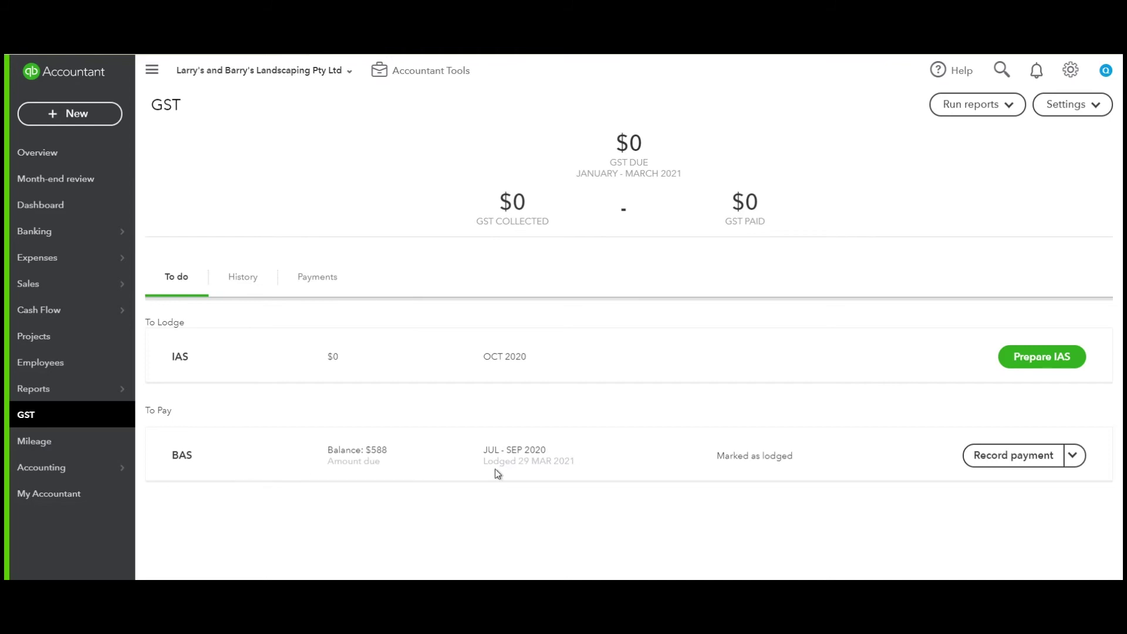
Start recording a payment for the lodged BAS with an amount of 588.
click(1074, 457)
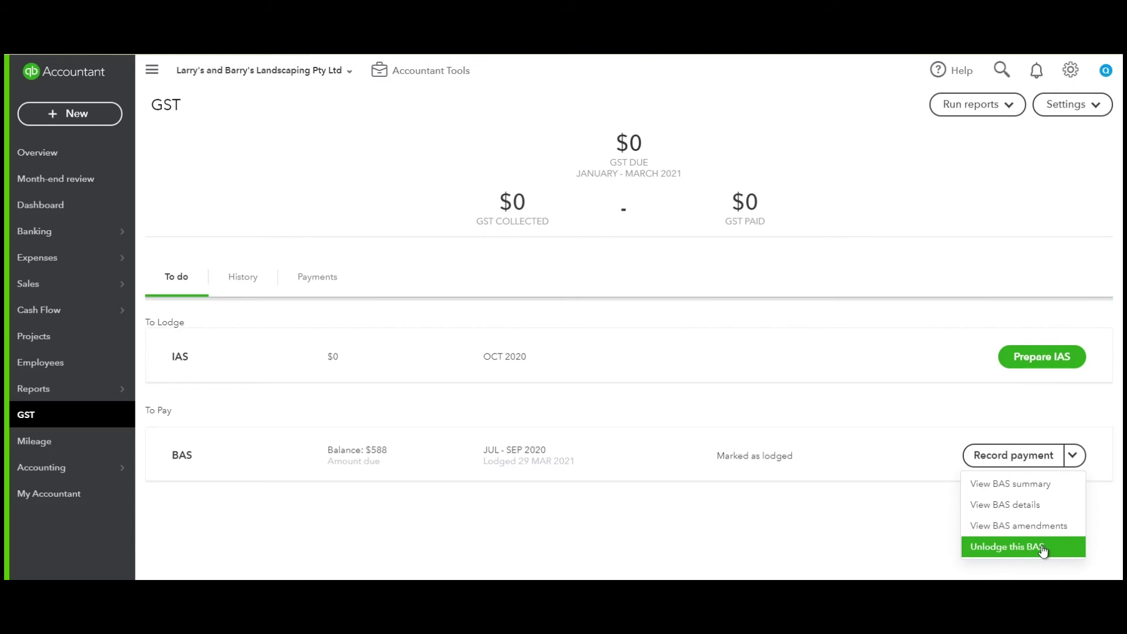
click(1018, 456)
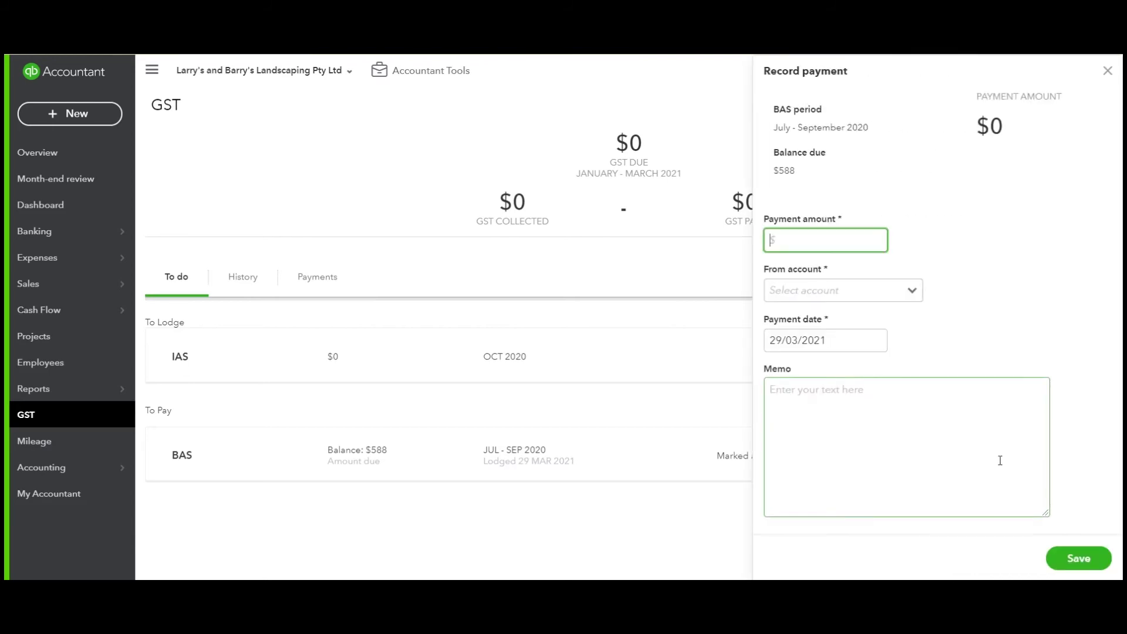
click(784, 233)
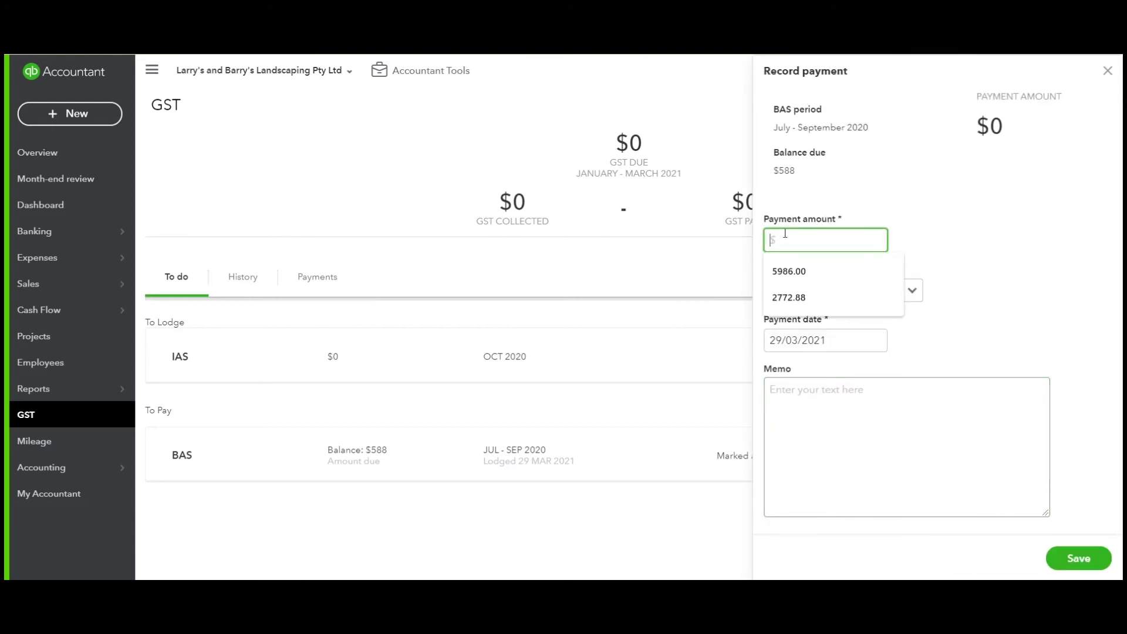
click(931, 204)
click(784, 238)
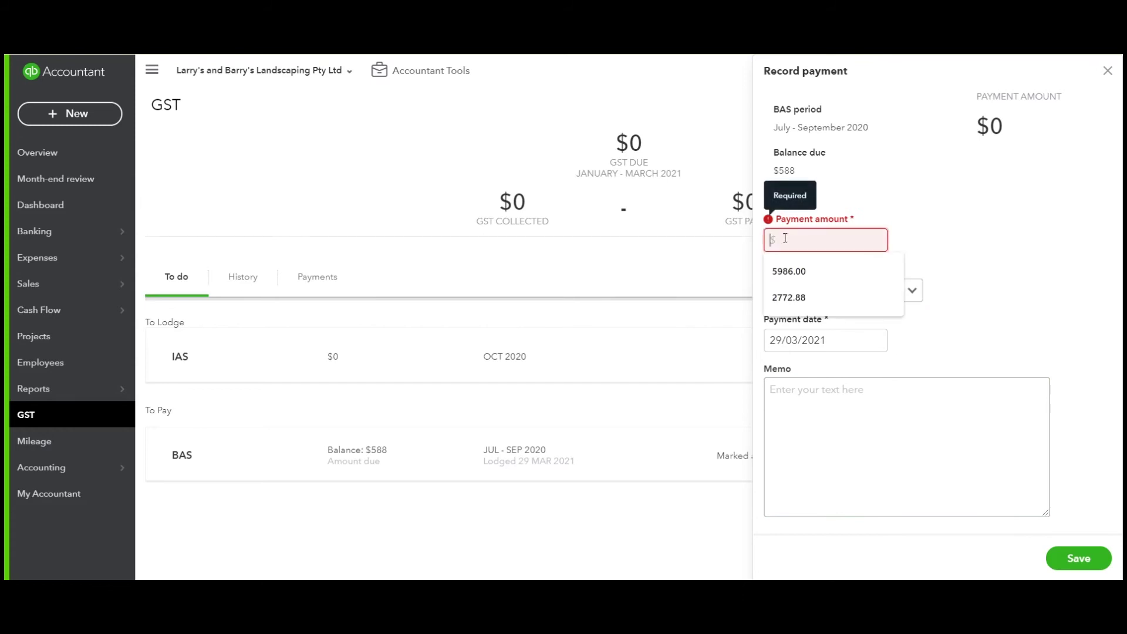
text(588)
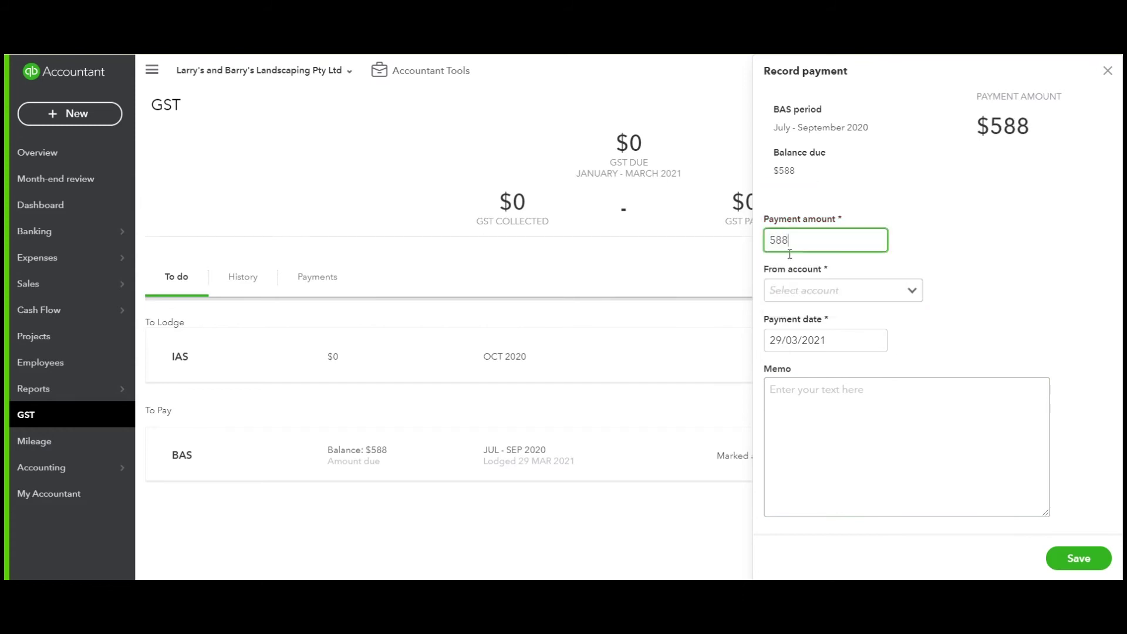
Pay from Westpac Business, date it 11/11/2020, and save the payment.
click(896, 288)
click(829, 362)
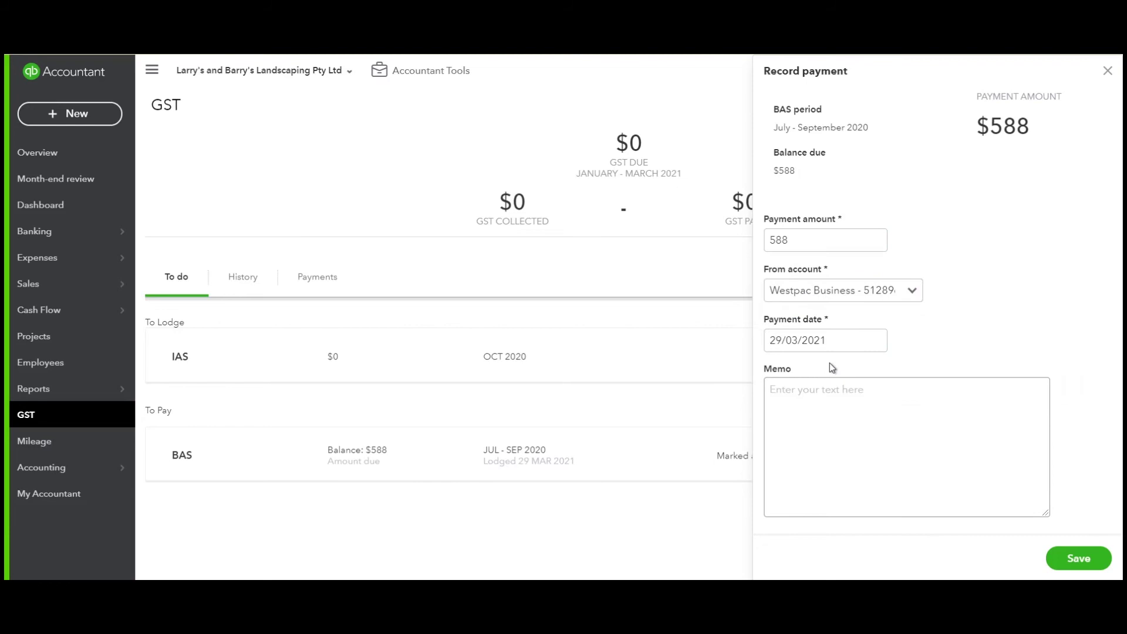
click(884, 340)
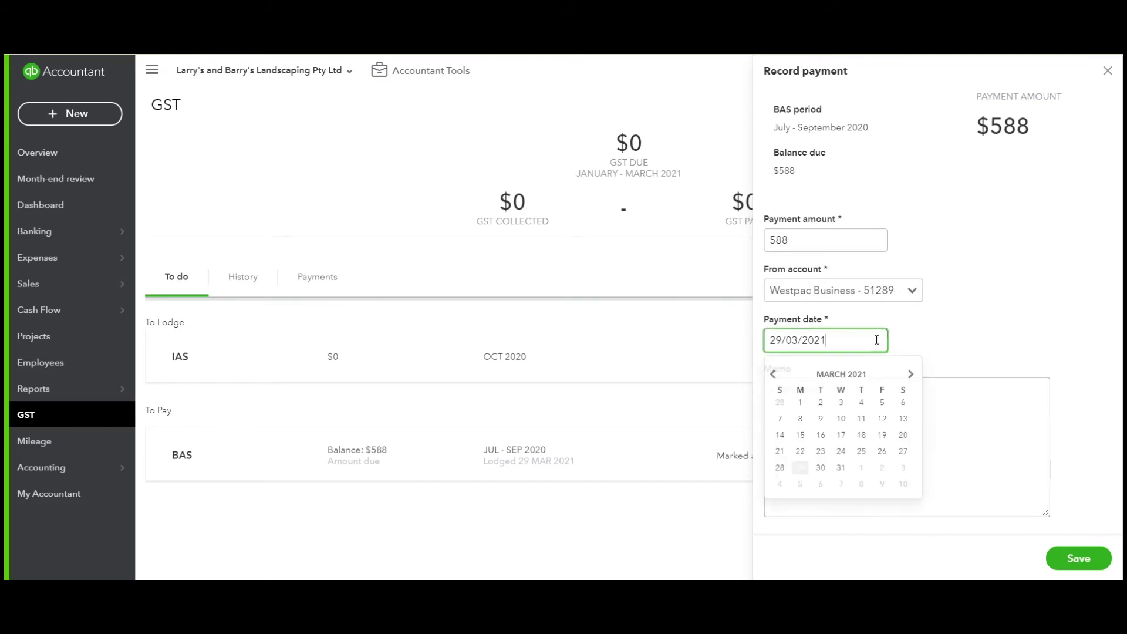
click(775, 375)
click(775, 374)
click(775, 374)
click(775, 374)
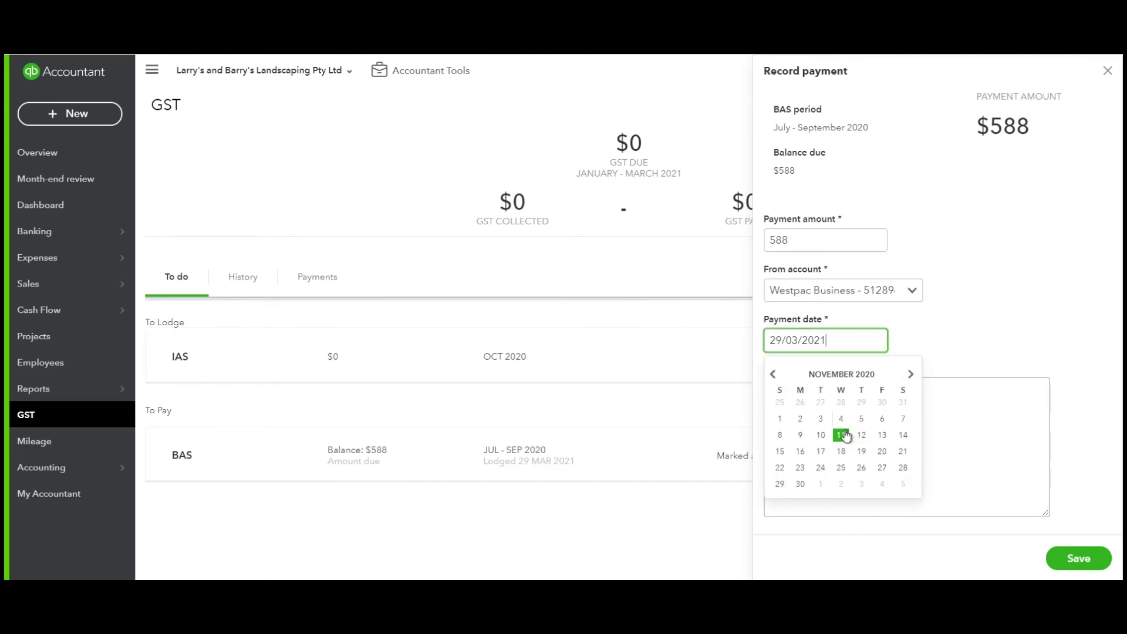
click(848, 418)
click(1074, 562)
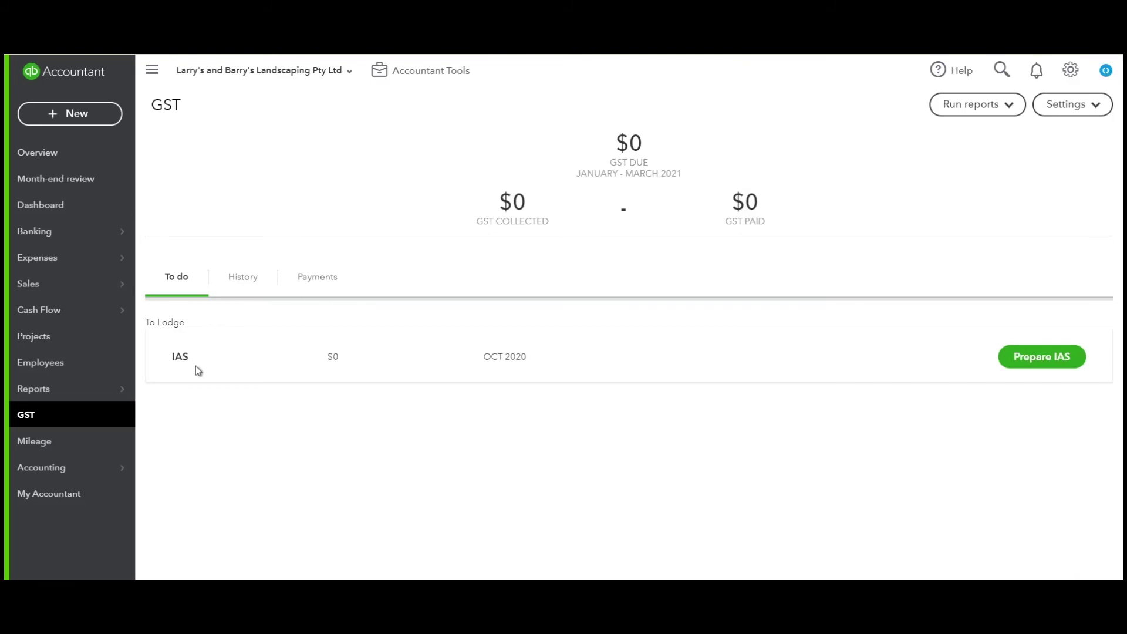
View the GST payments history showing $588 paid 11 Nov 2020 from Westpac Business.
click(241, 280)
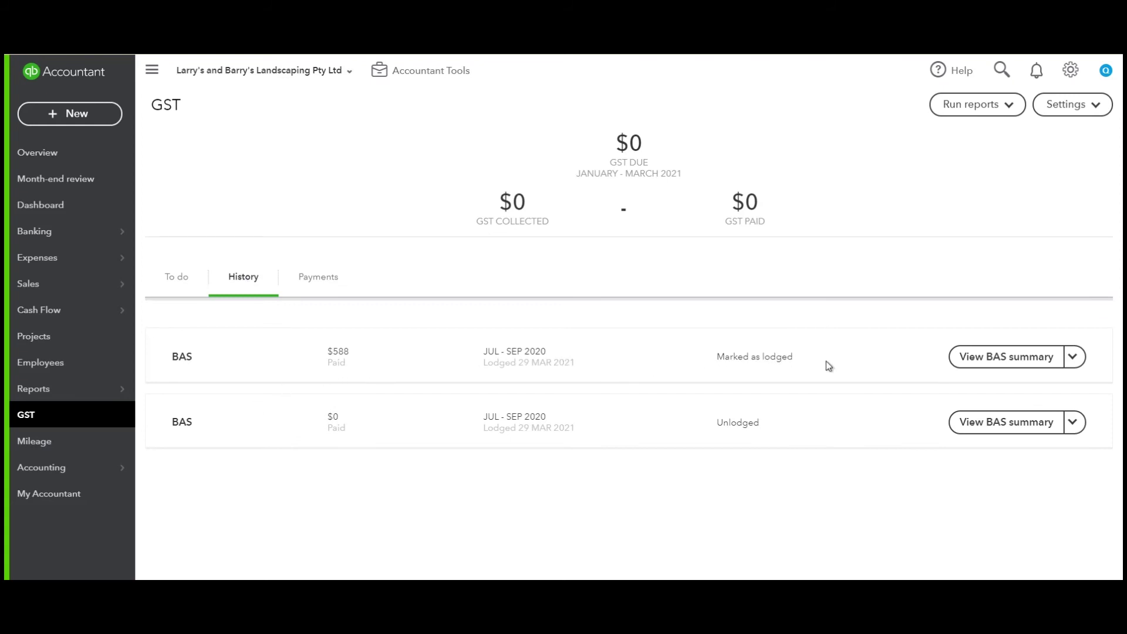
click(324, 283)
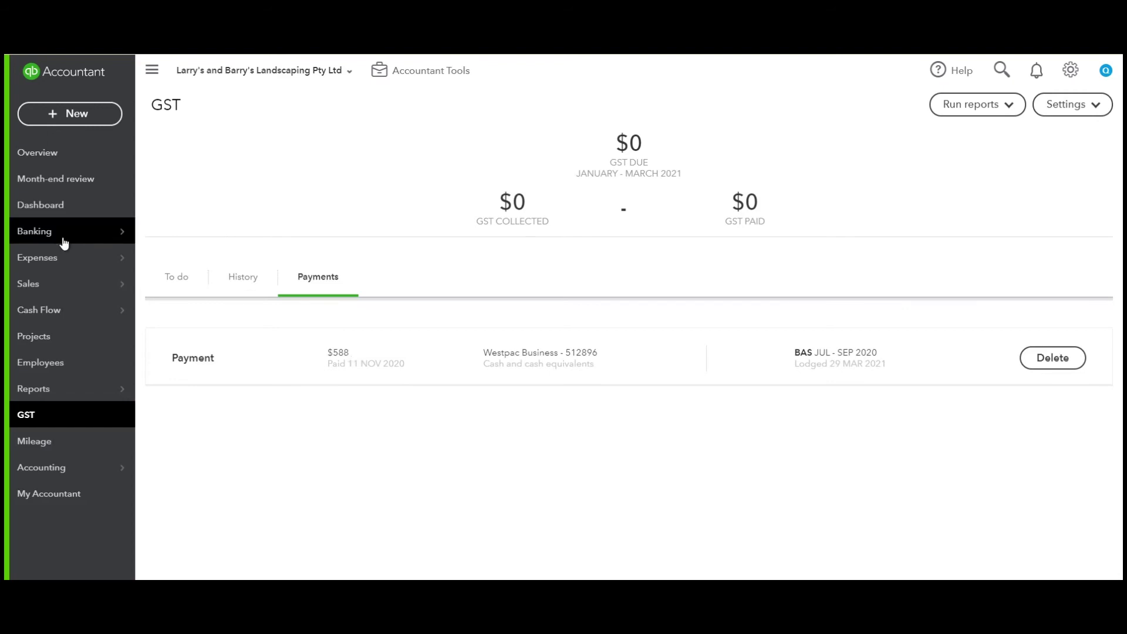
mouse_move(78, 239)
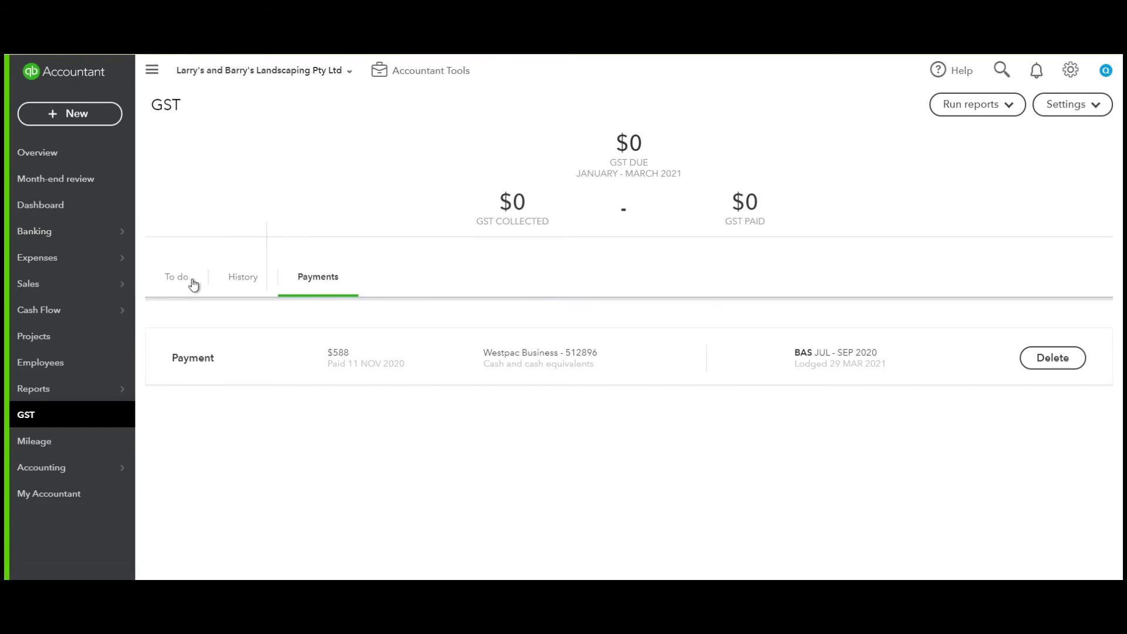
Find the $588 GST payment through transaction search, view it, then close its details.
click(1002, 74)
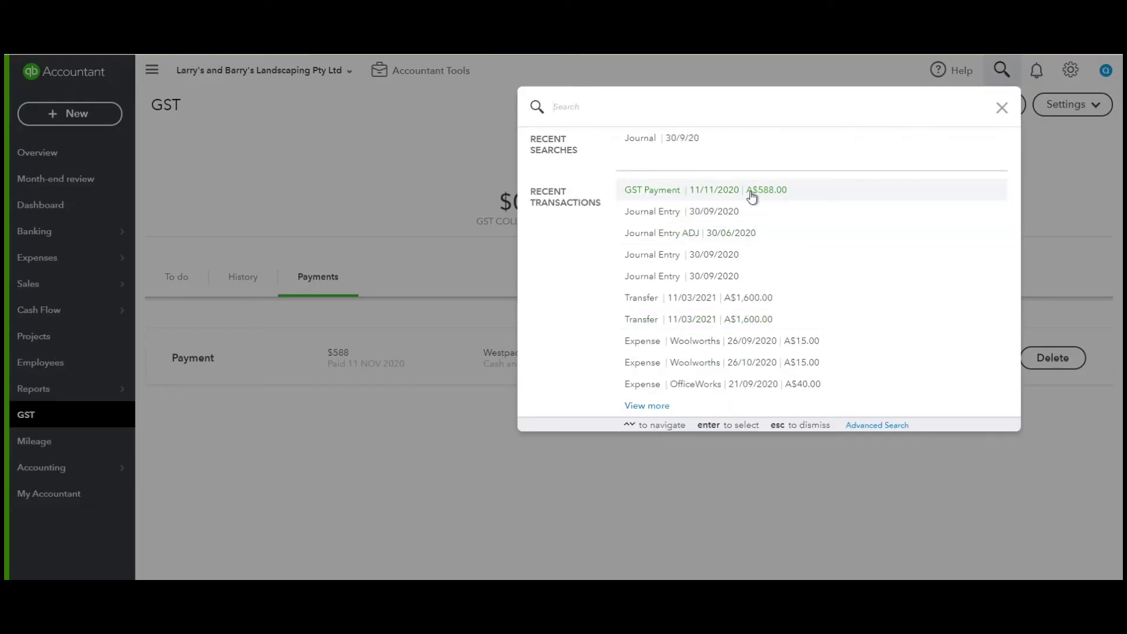
click(752, 194)
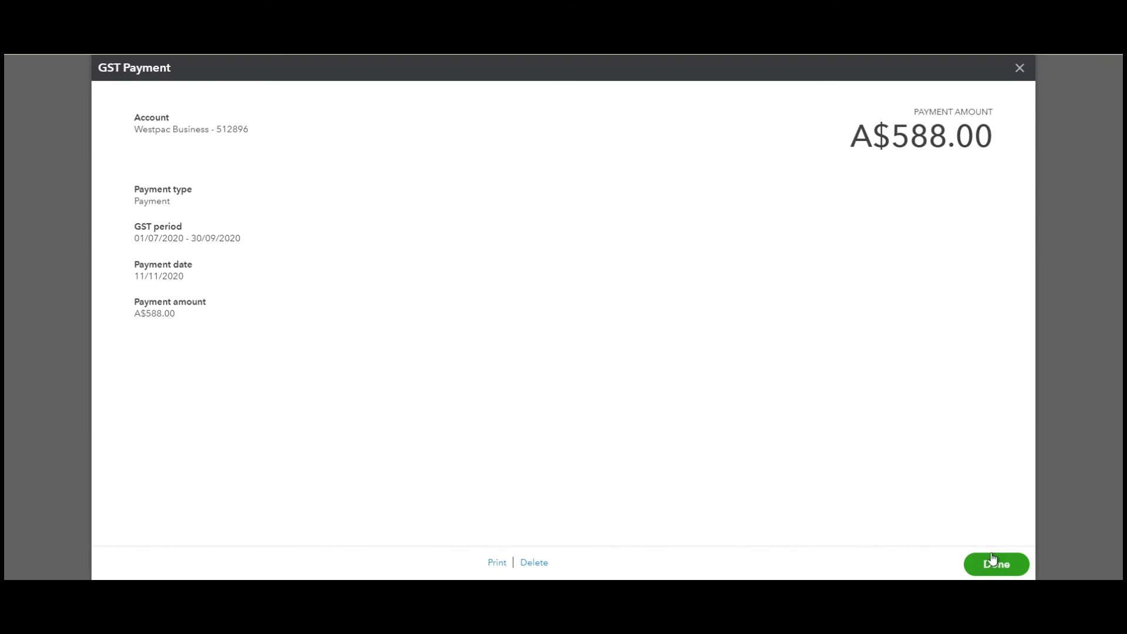
click(1019, 68)
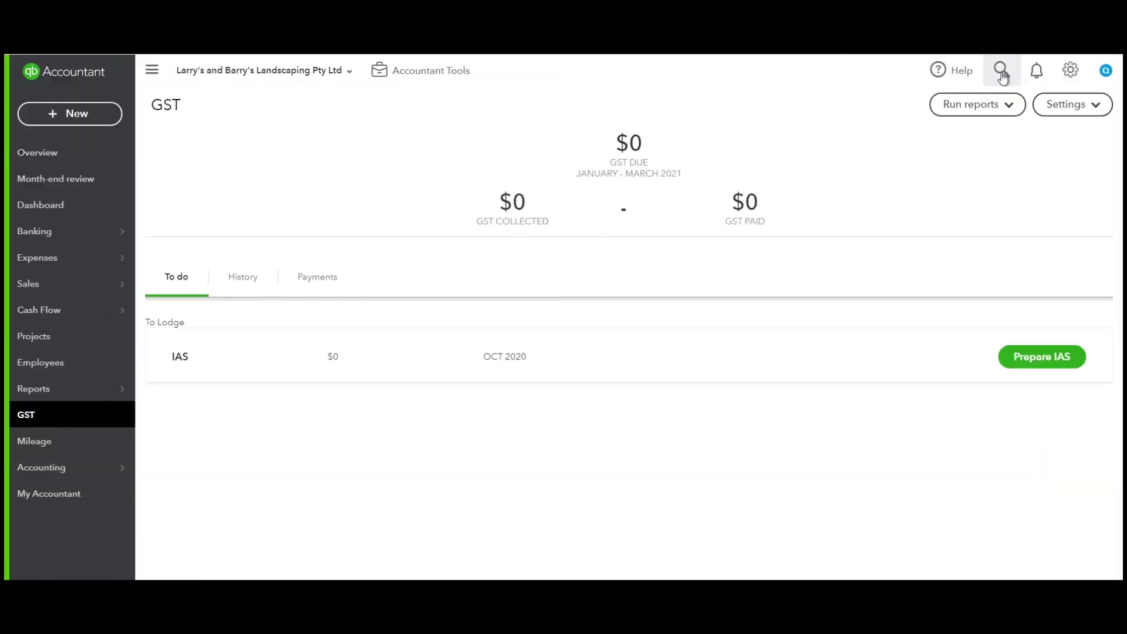
click(1001, 71)
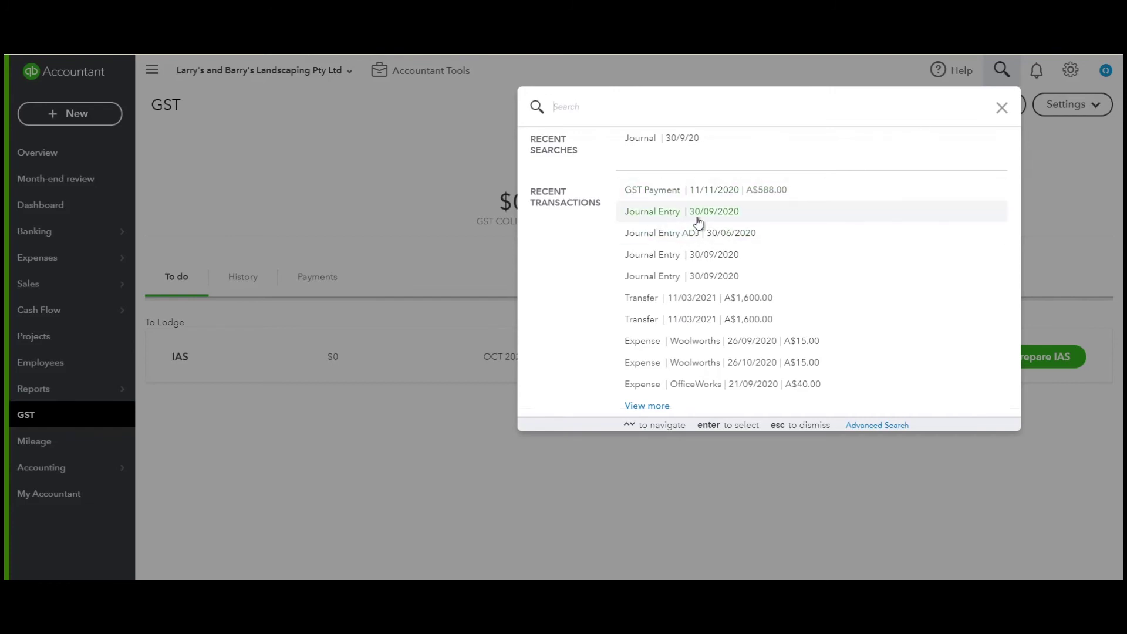
click(698, 214)
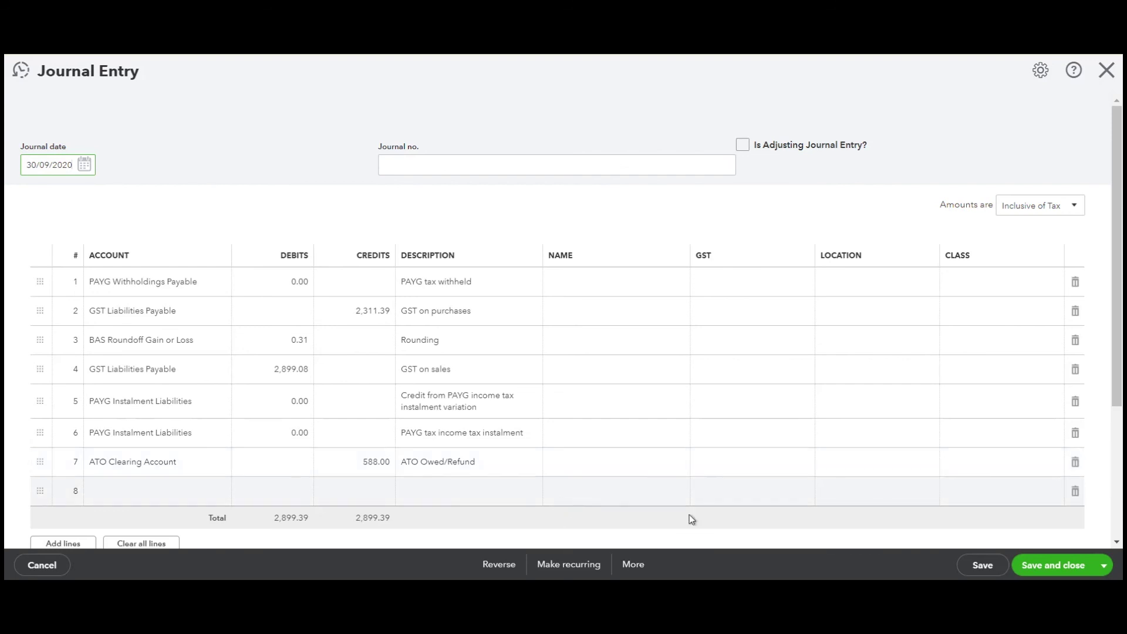
click(1064, 574)
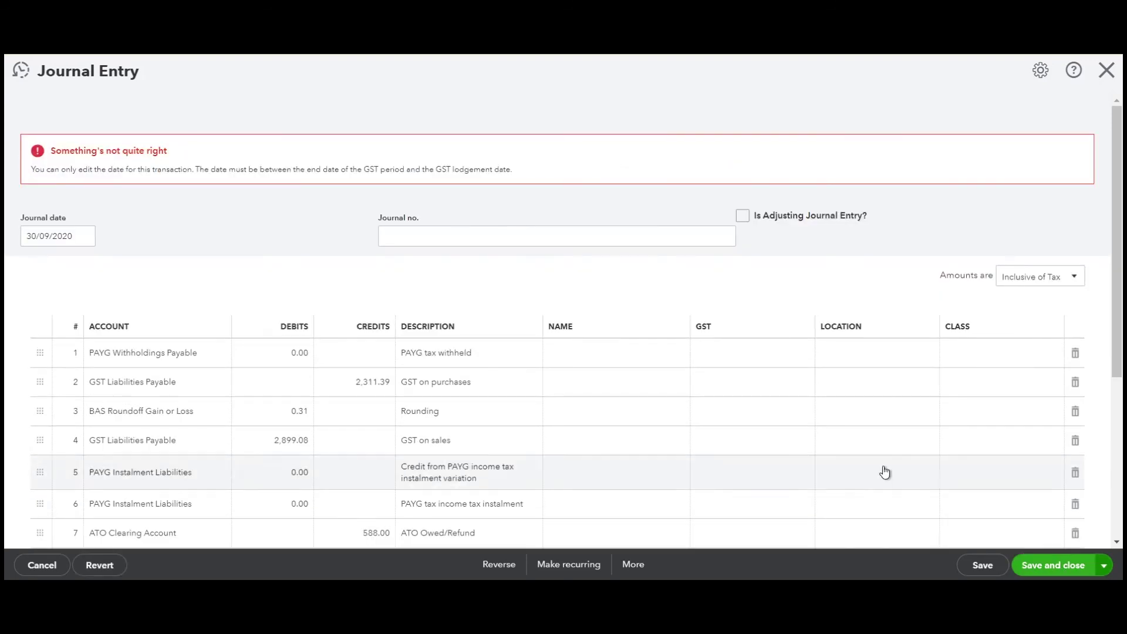
click(1106, 70)
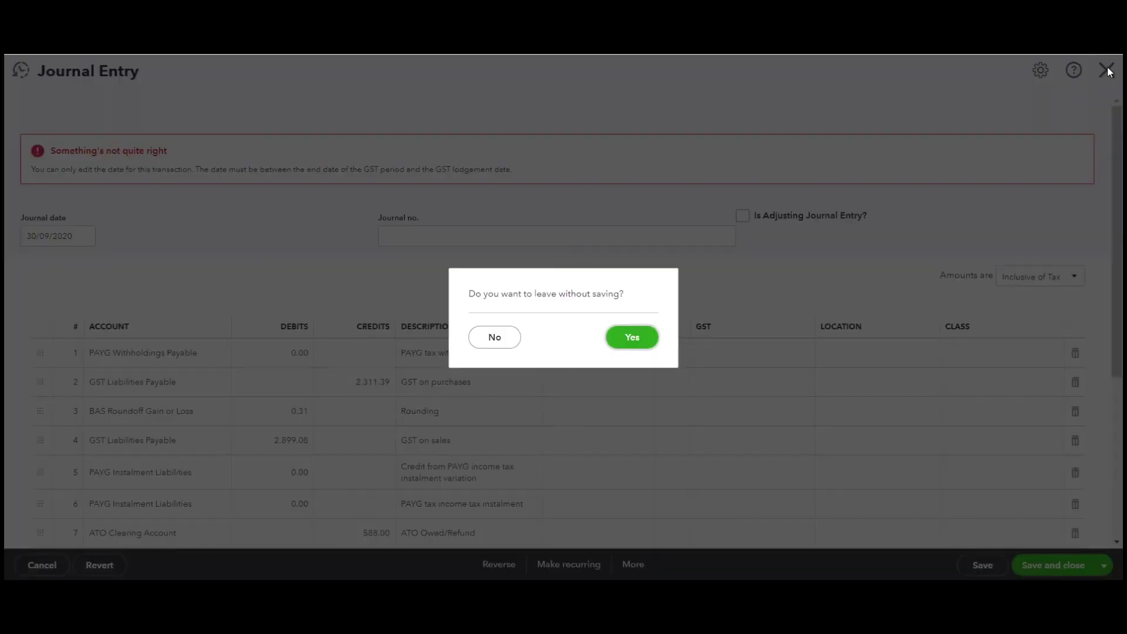
click(627, 337)
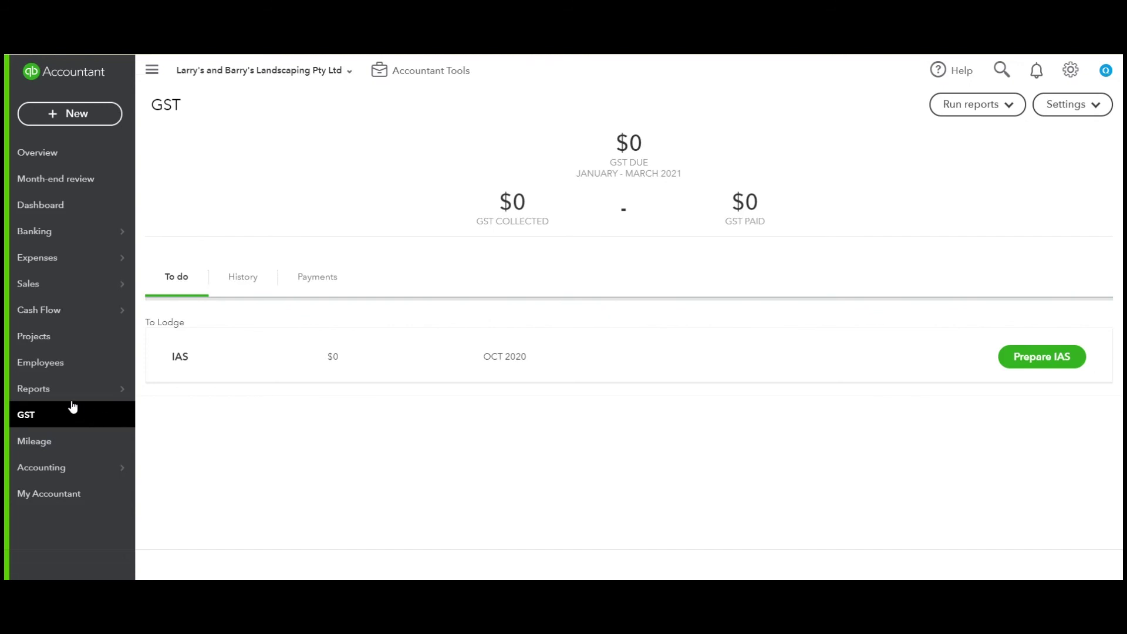
Open the Balance Sheet report and switch its report period to Custom.
mouse_move(62, 394)
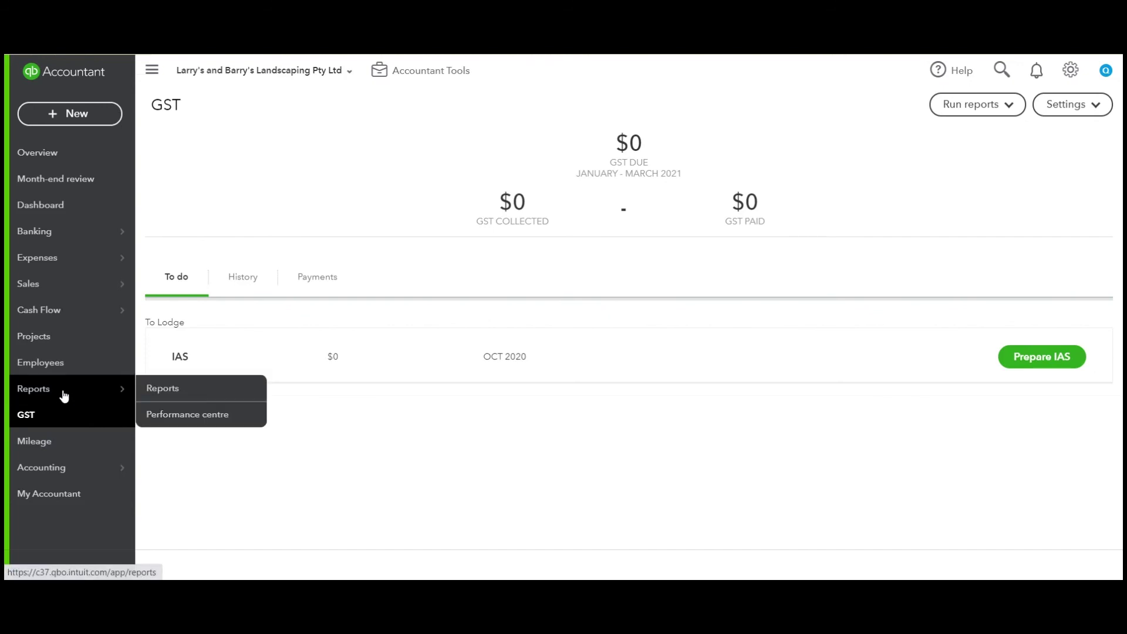
click(63, 395)
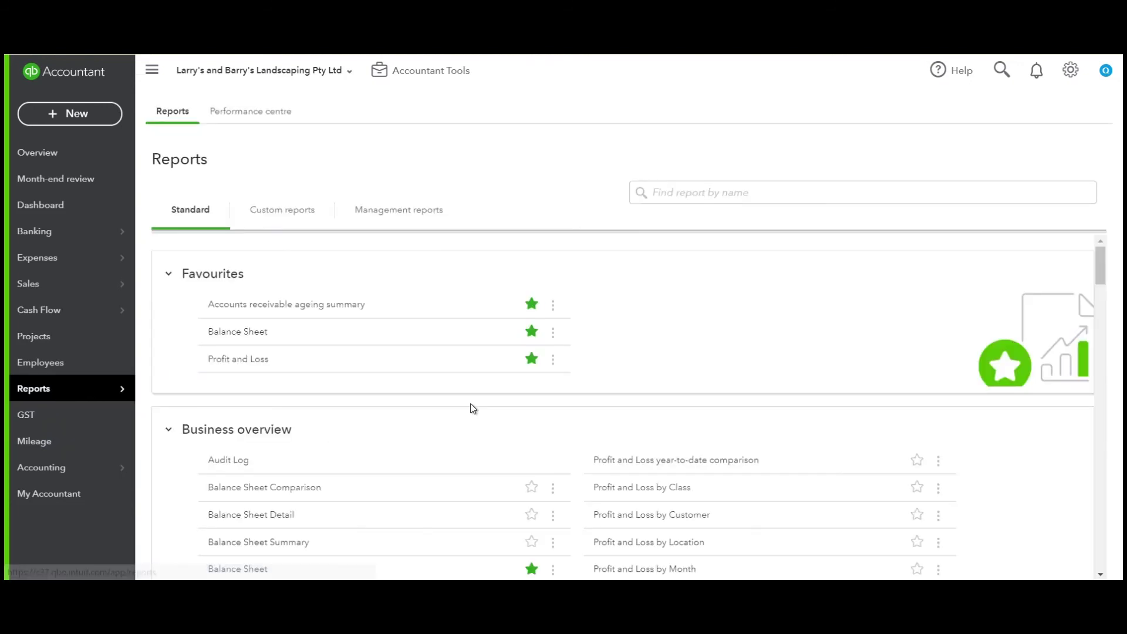
click(239, 333)
scroll(571, 382, down, 10)
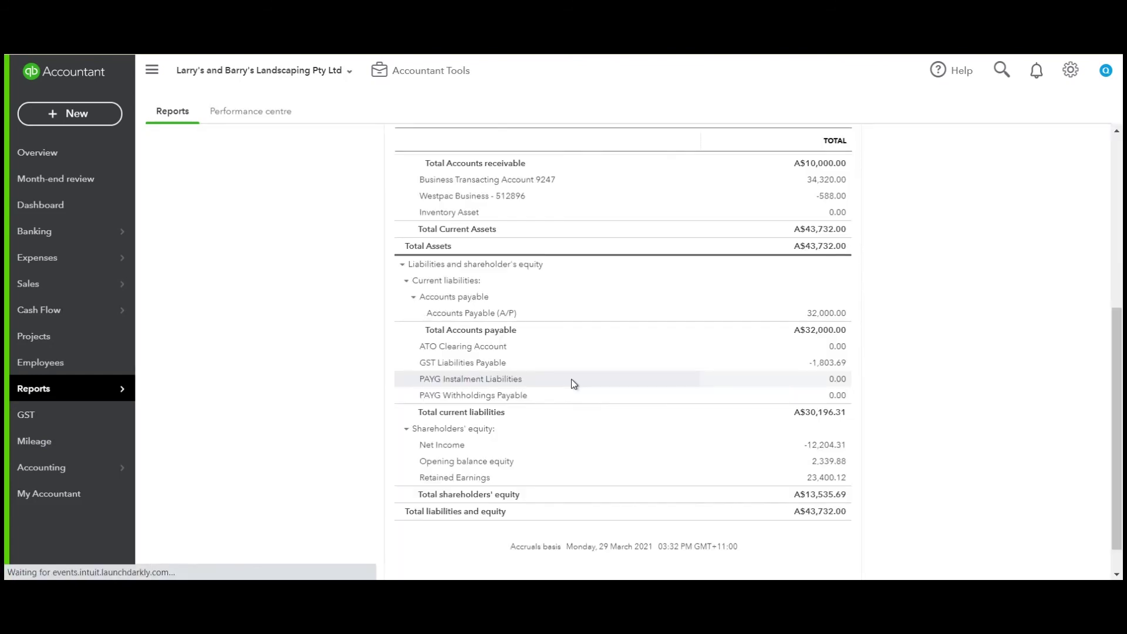
scroll(281, 282, up, 5)
click(252, 210)
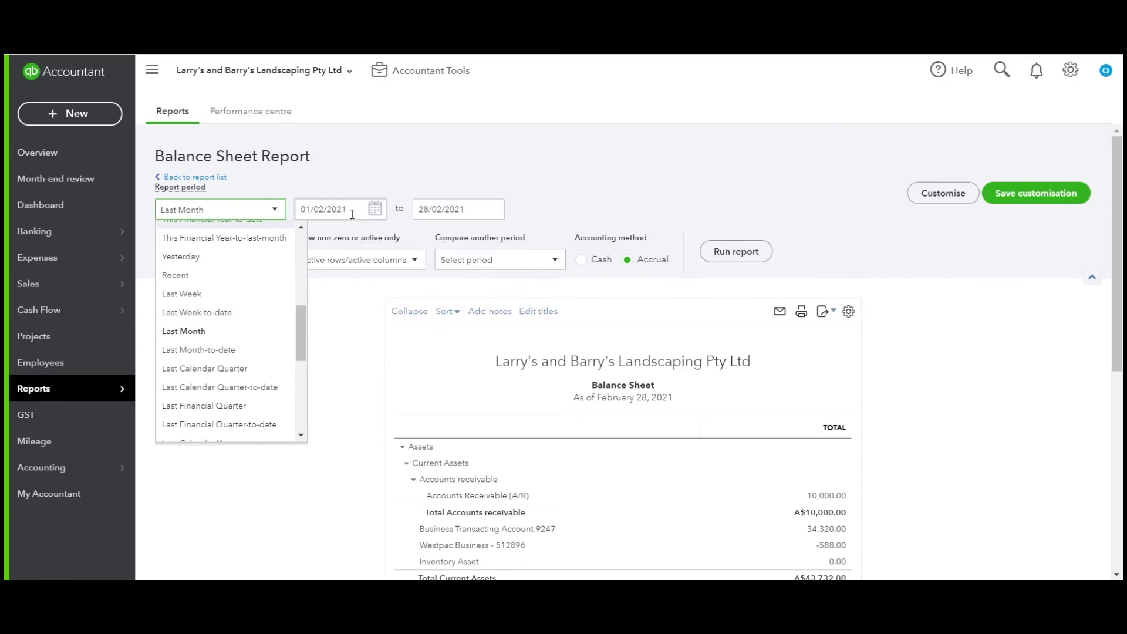
scroll(245, 276, up, 5)
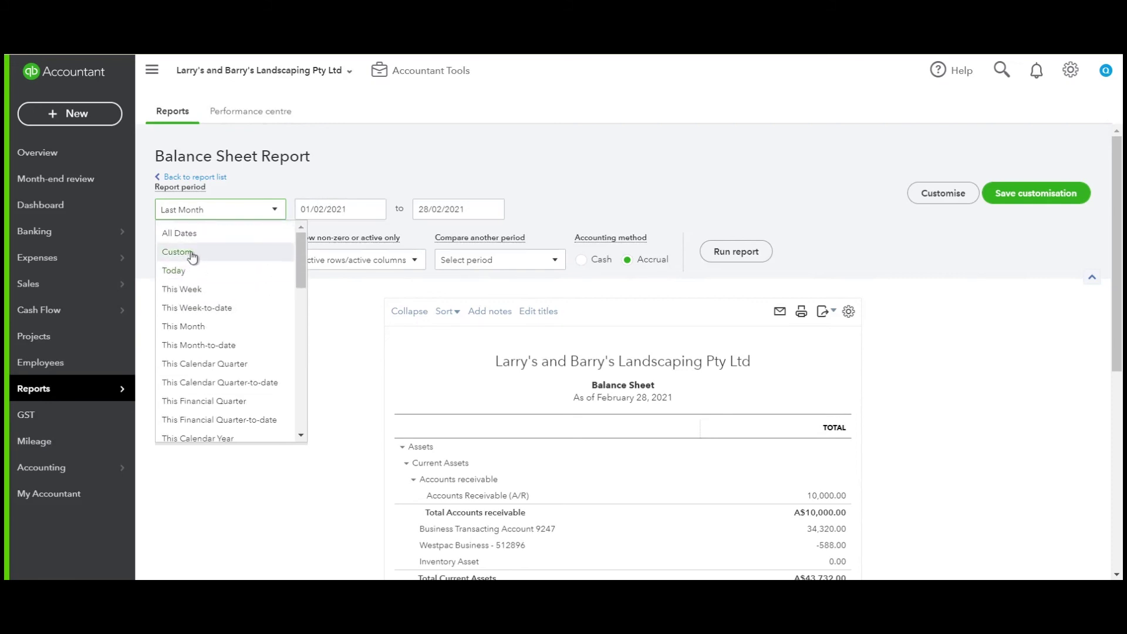
click(188, 250)
Set the custom period to run from 01/07/2020 to 30/09/2020.
click(371, 216)
click(309, 242)
click(308, 242)
click(308, 241)
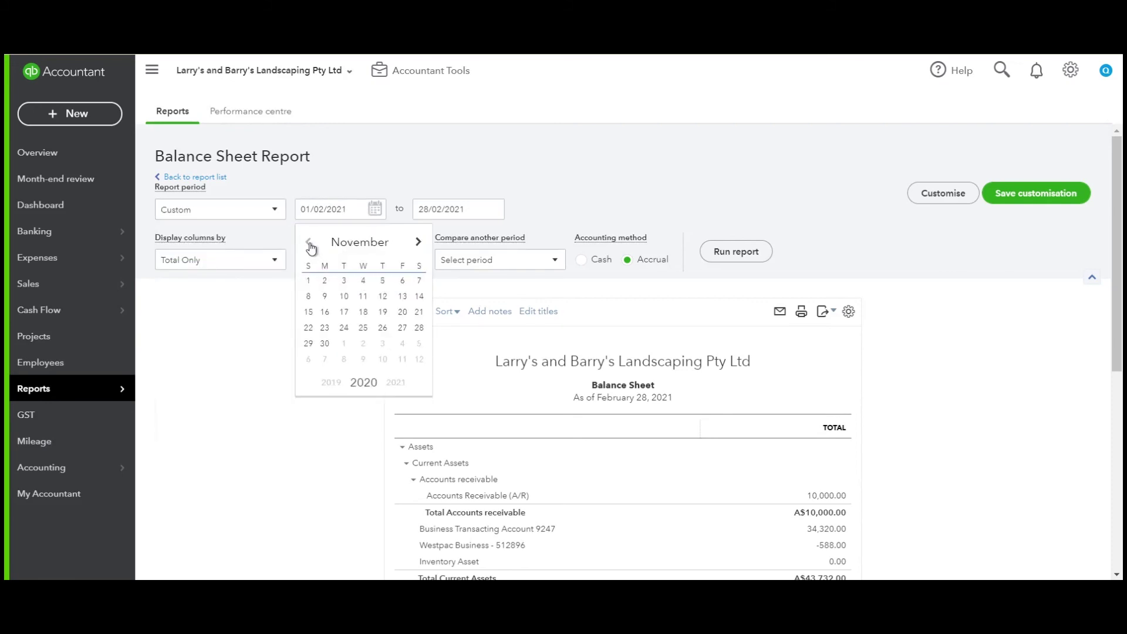
click(308, 241)
click(310, 244)
click(310, 243)
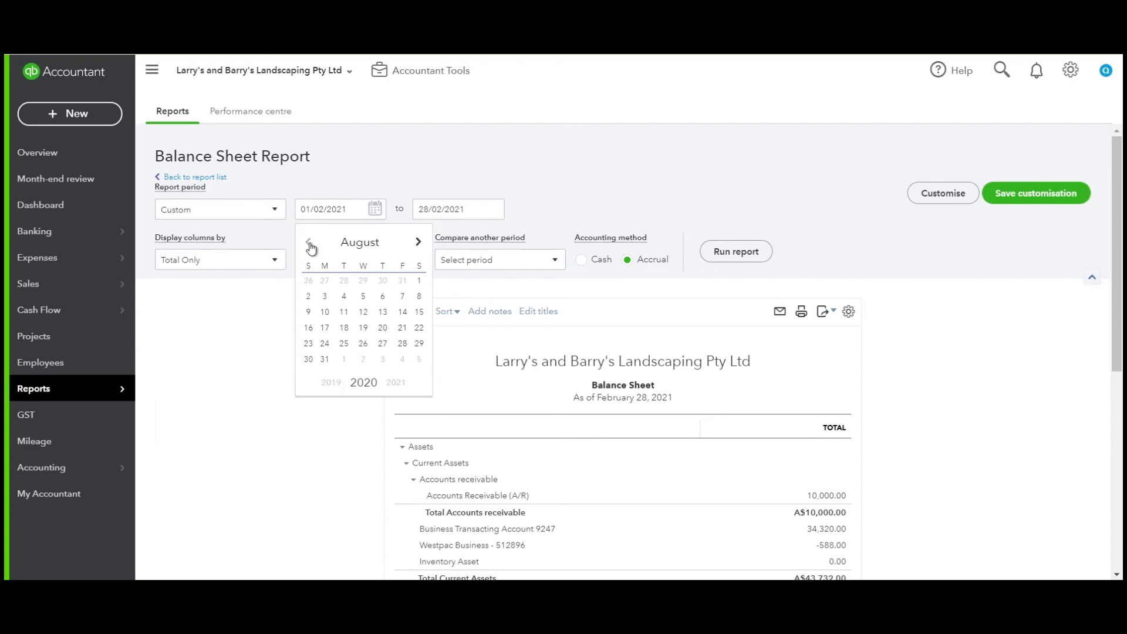
click(310, 244)
click(362, 283)
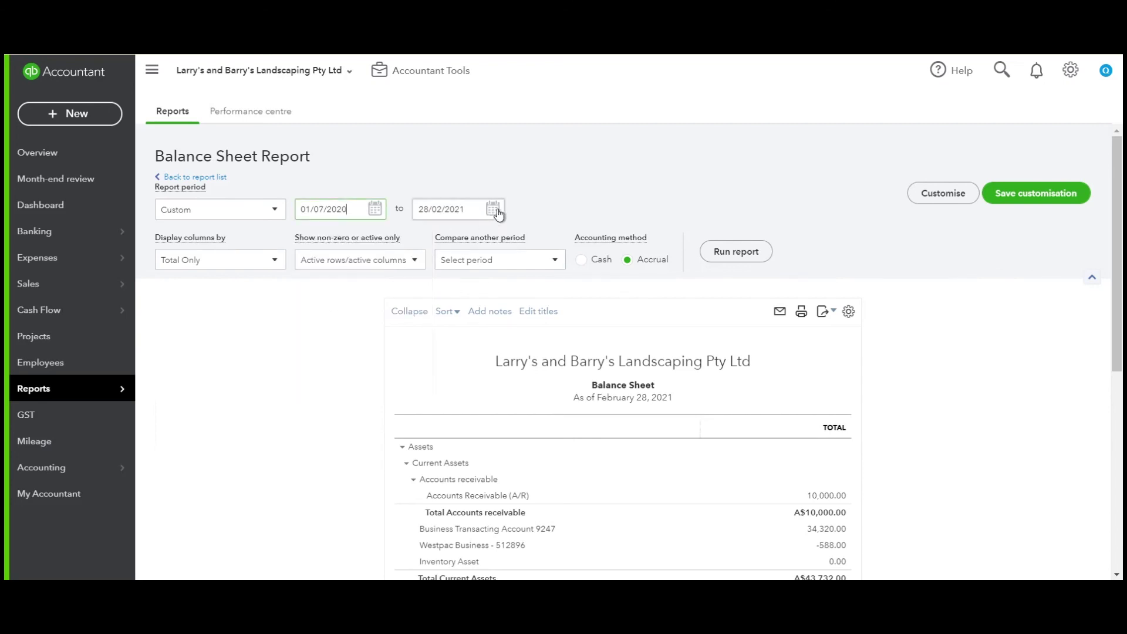
click(493, 209)
click(426, 245)
click(426, 245)
click(426, 246)
click(426, 245)
click(426, 246)
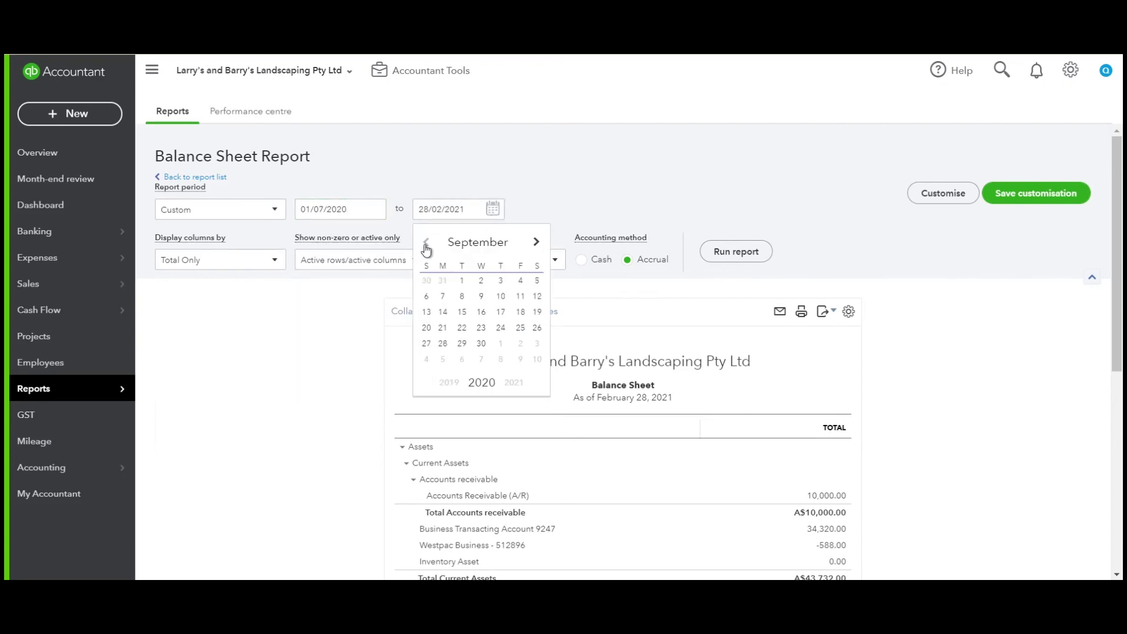
click(480, 344)
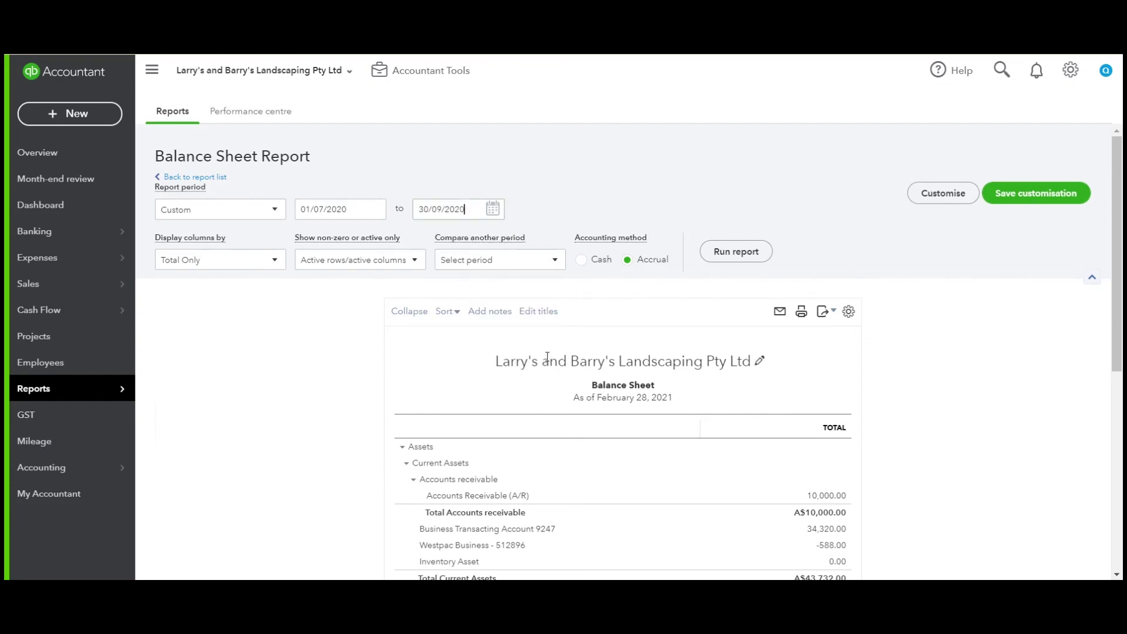
click(750, 264)
scroll(745, 254, down, 3)
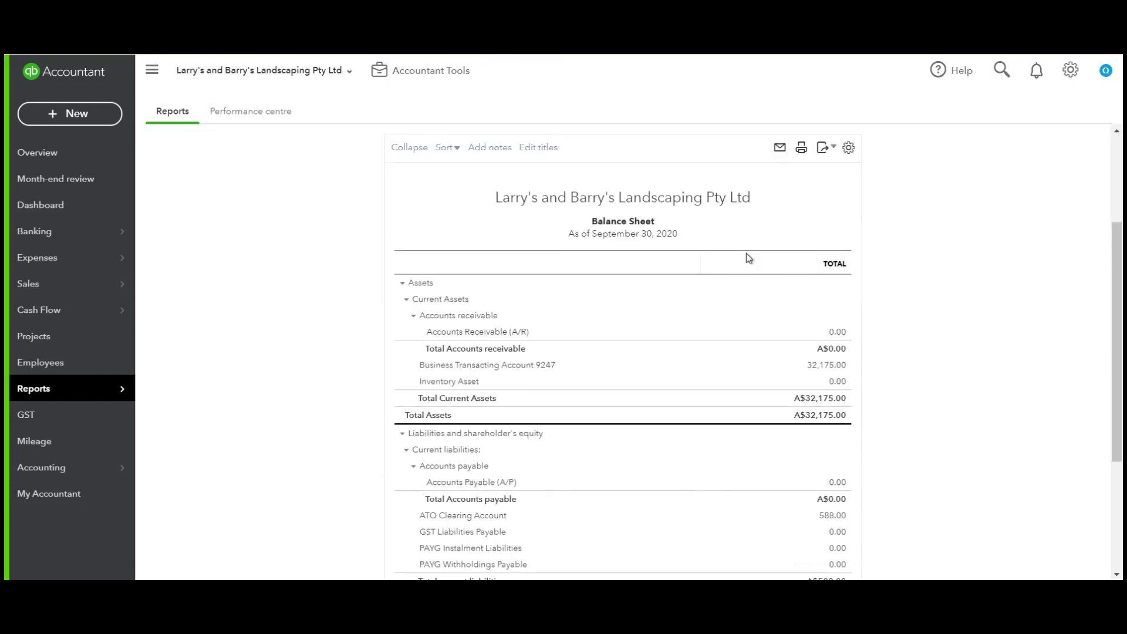
scroll(704, 434, down, 2)
scroll(703, 451, down, 1)
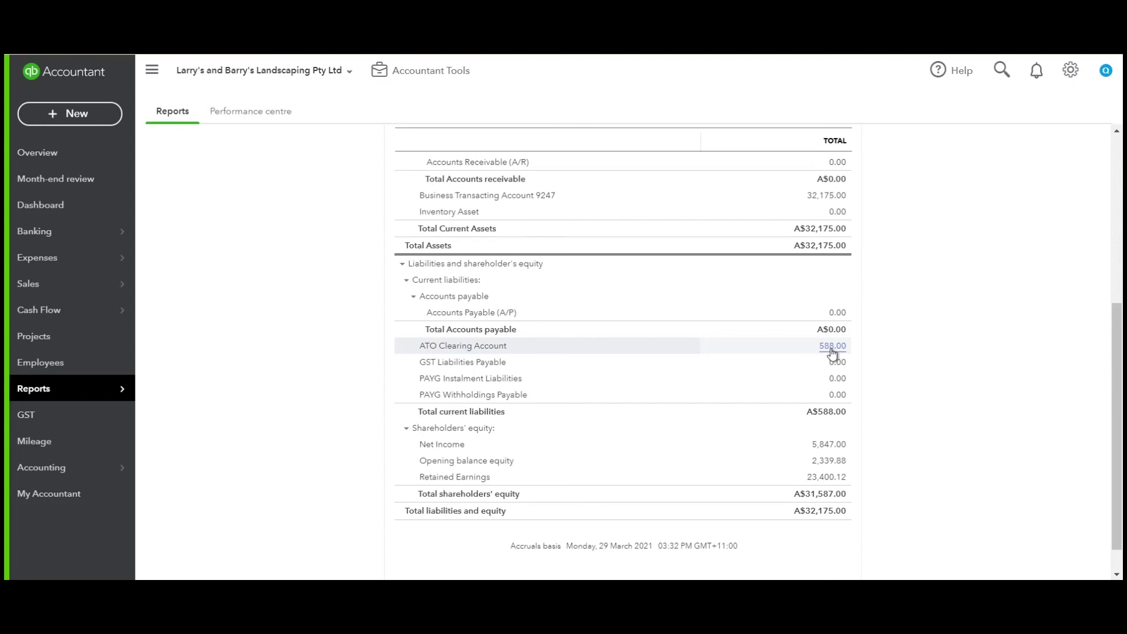
mouse_move(103, 234)
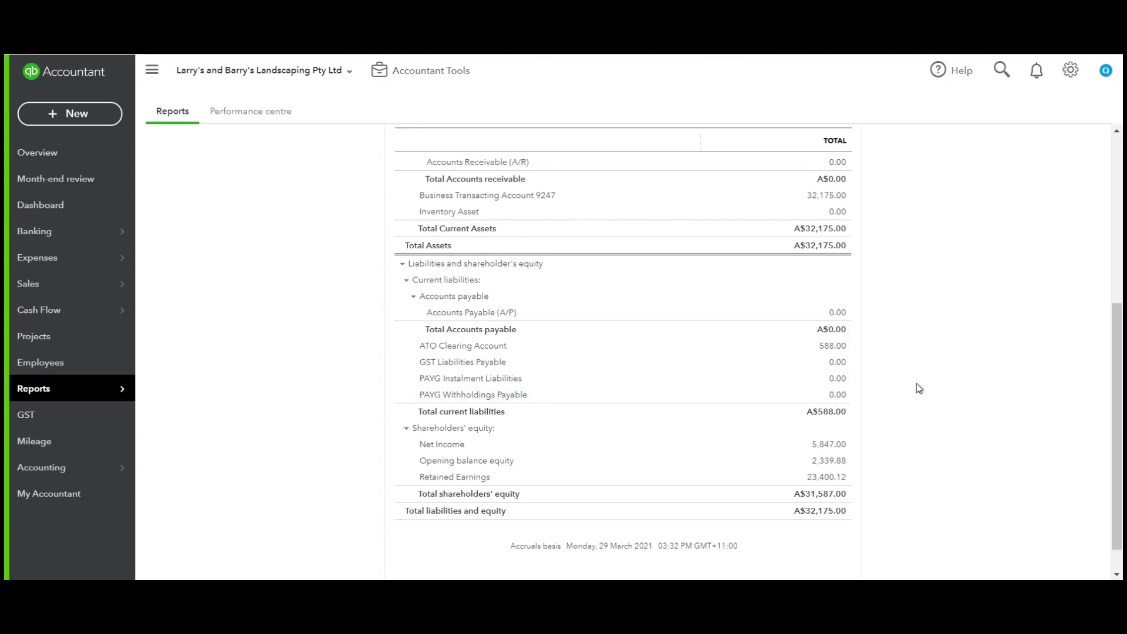
scroll(933, 380, up, 5)
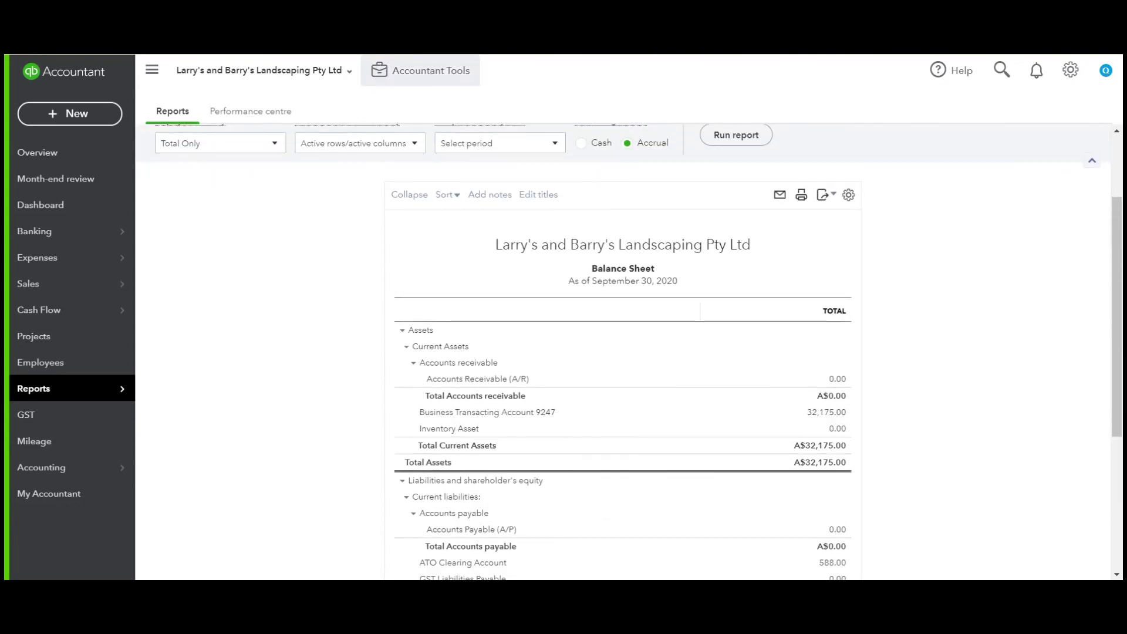